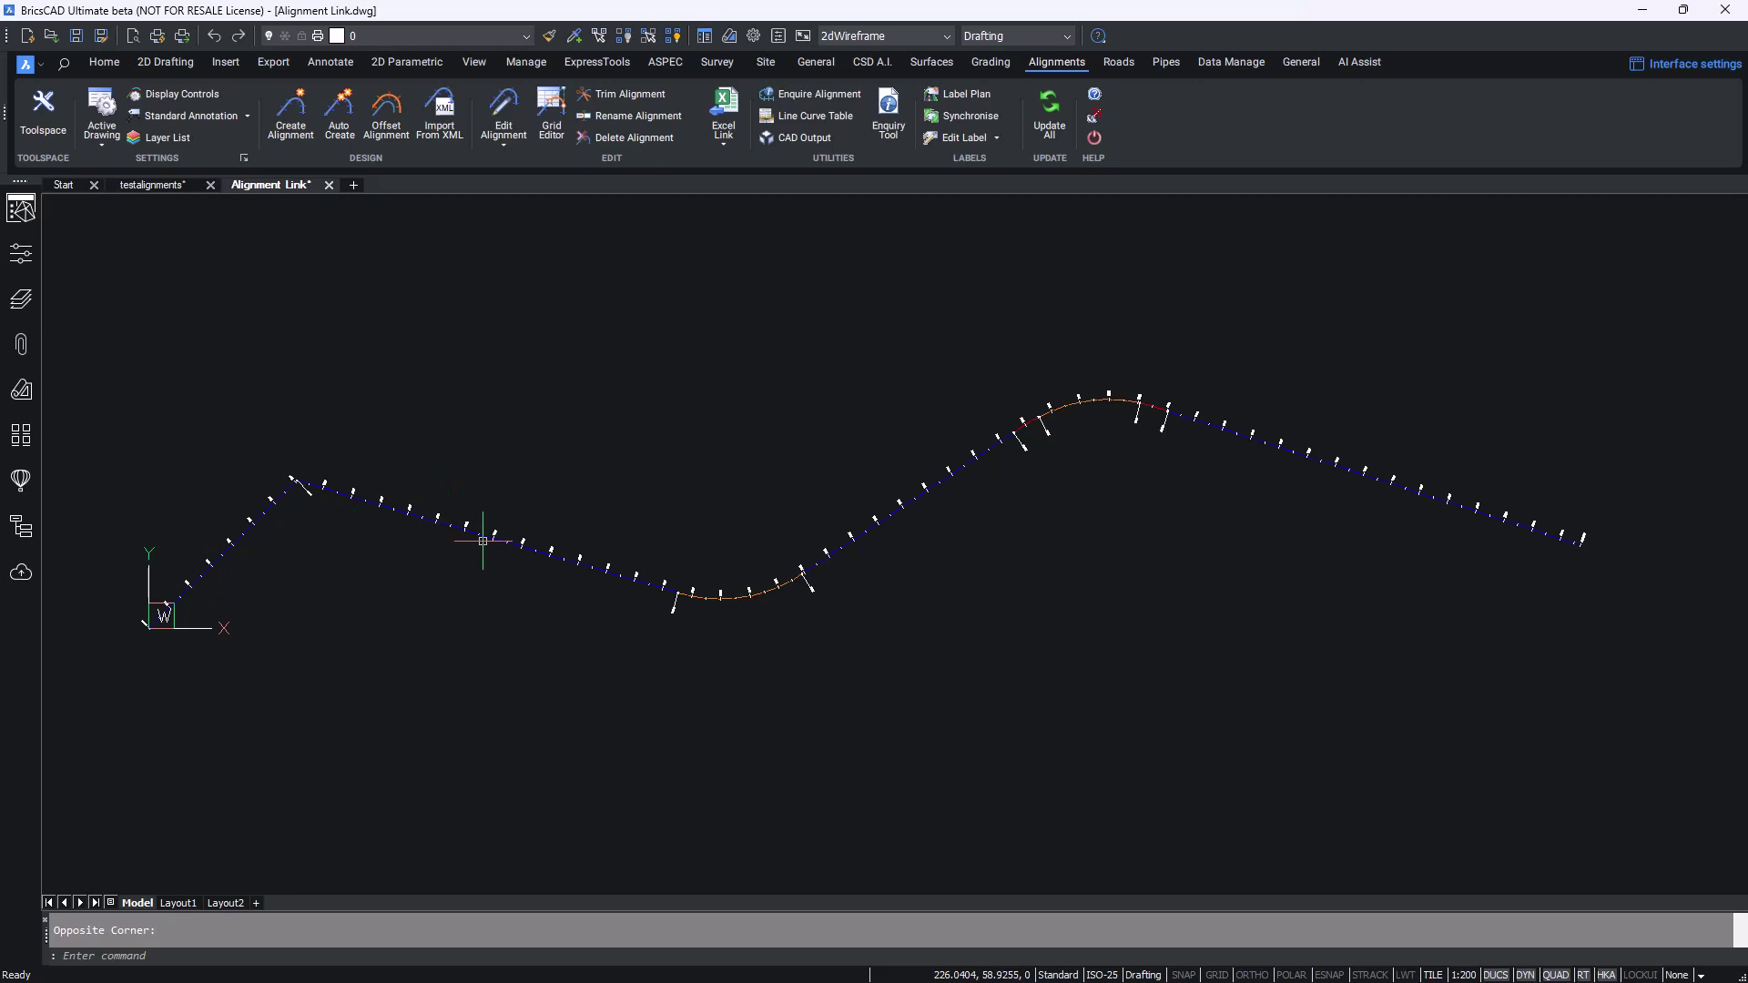
Show the Excel Link dropdown on the Alignments tab with its three linking commands
click(728, 149)
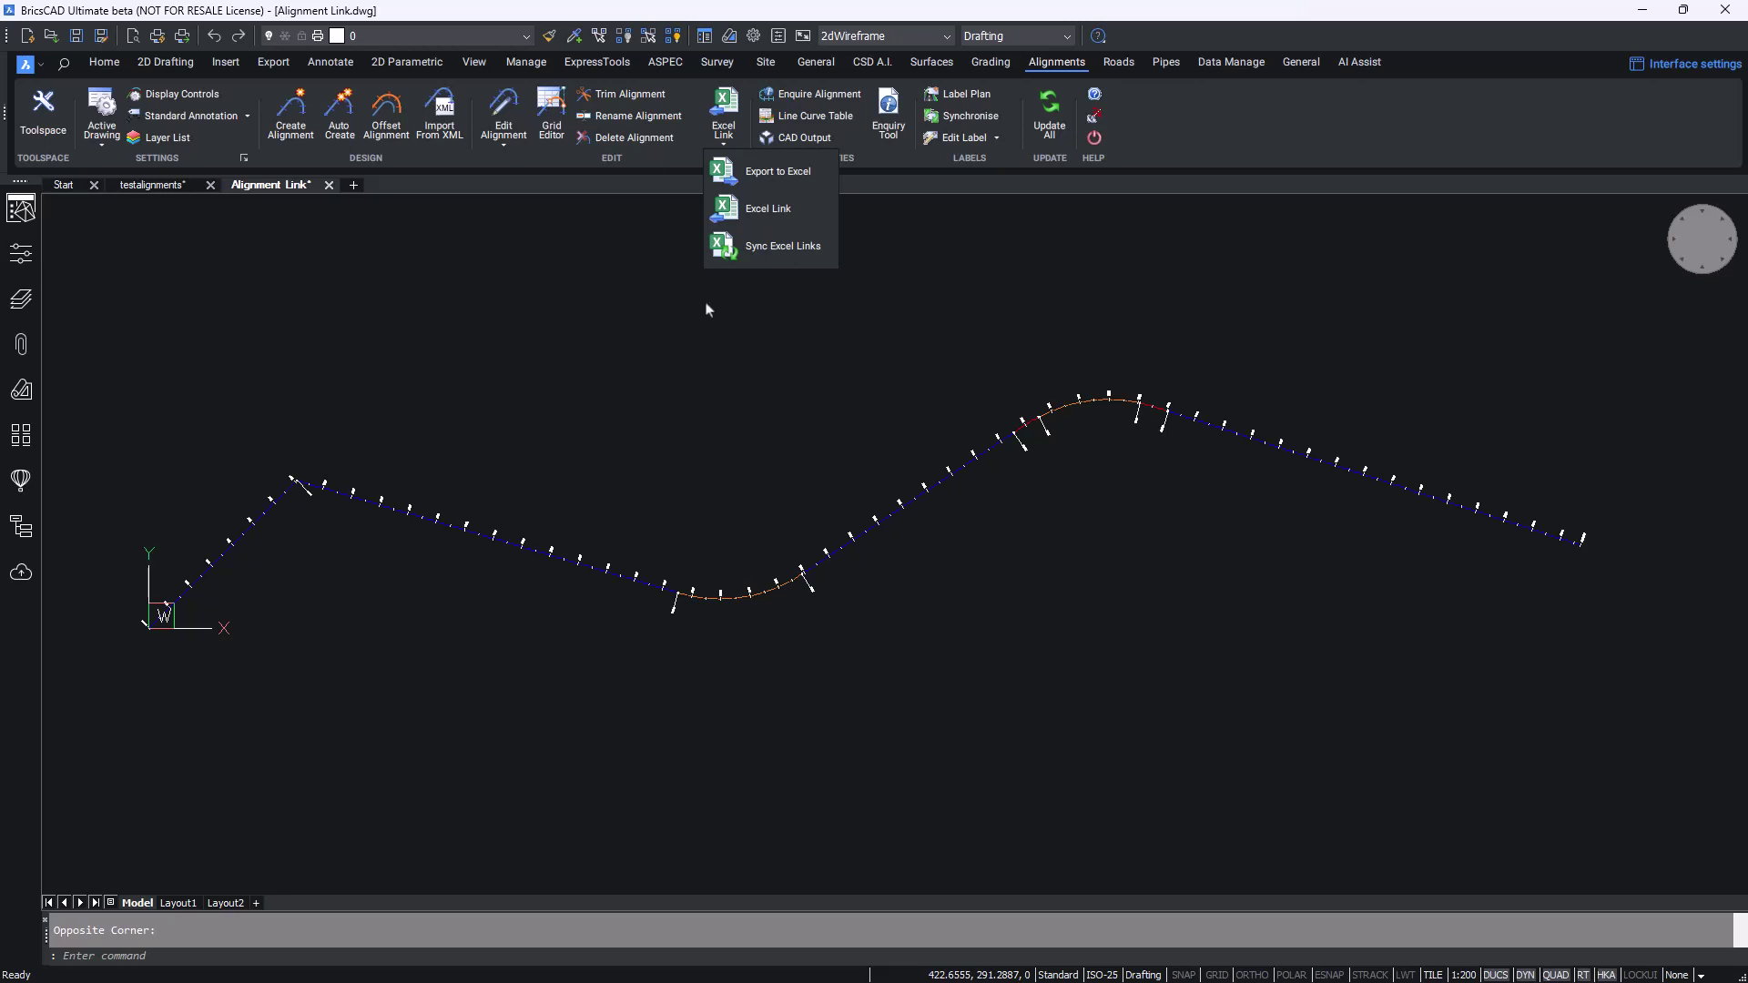
Open the Excel Link manager and add a new workbook, entering its name and file name
click(751, 209)
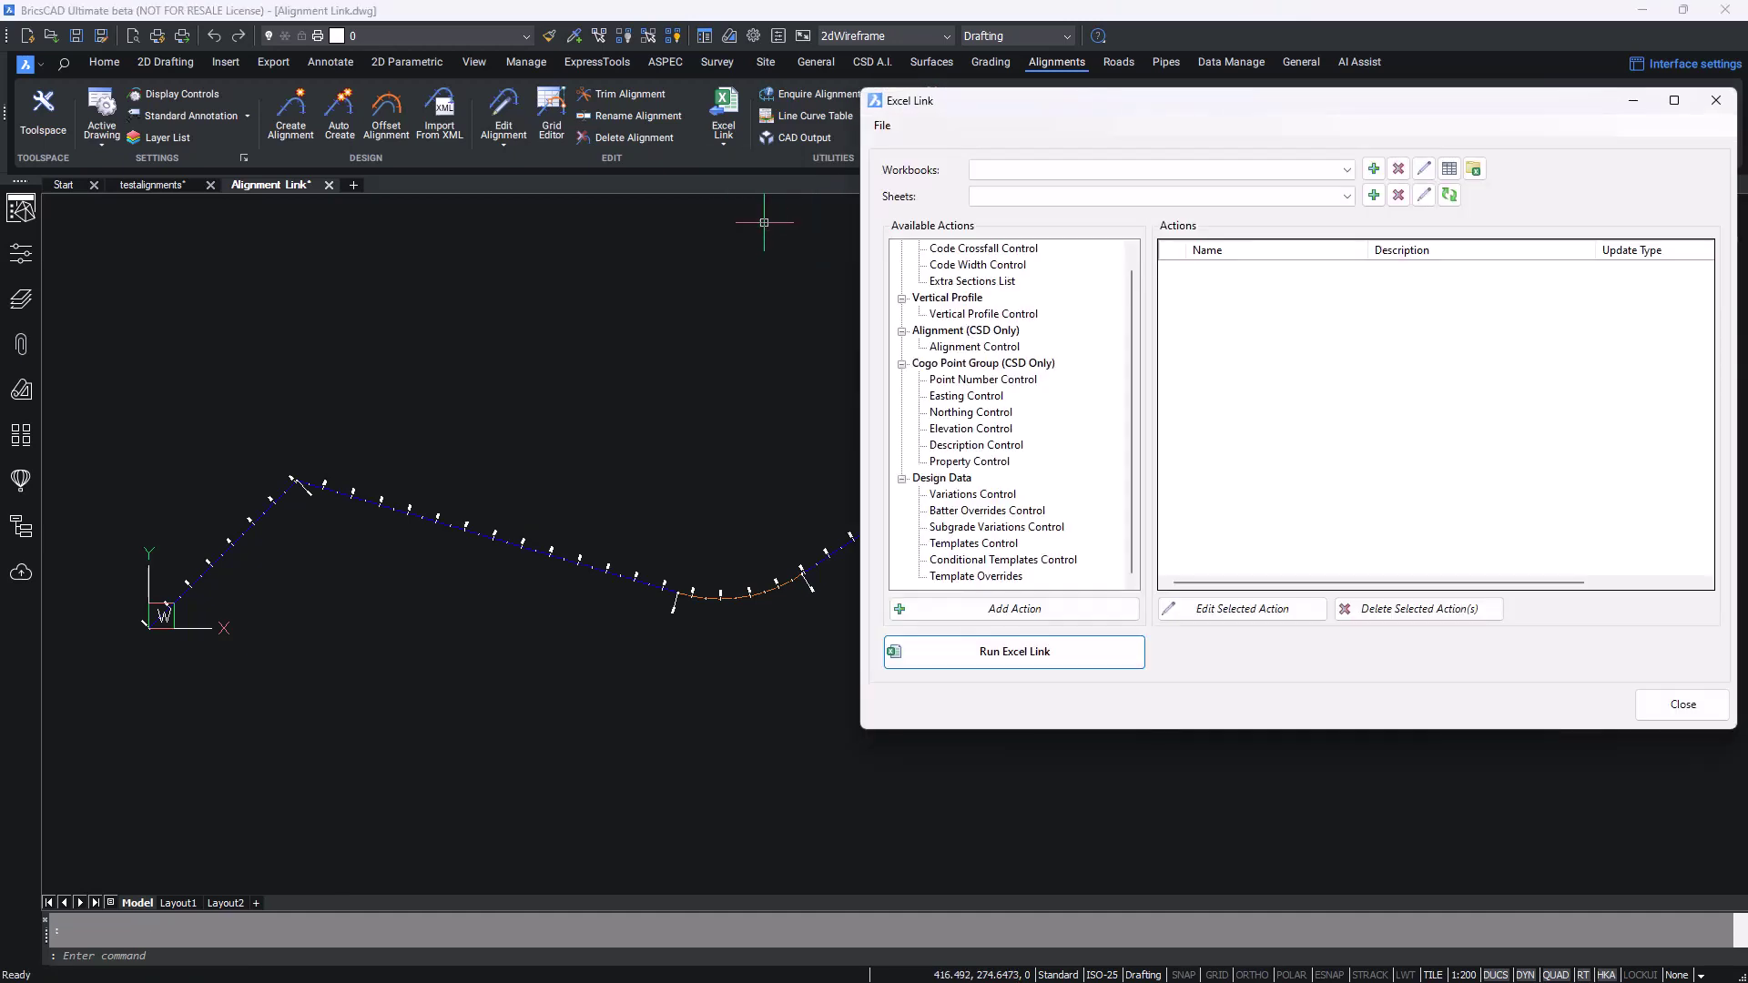
drag(1019, 104, 562, 238)
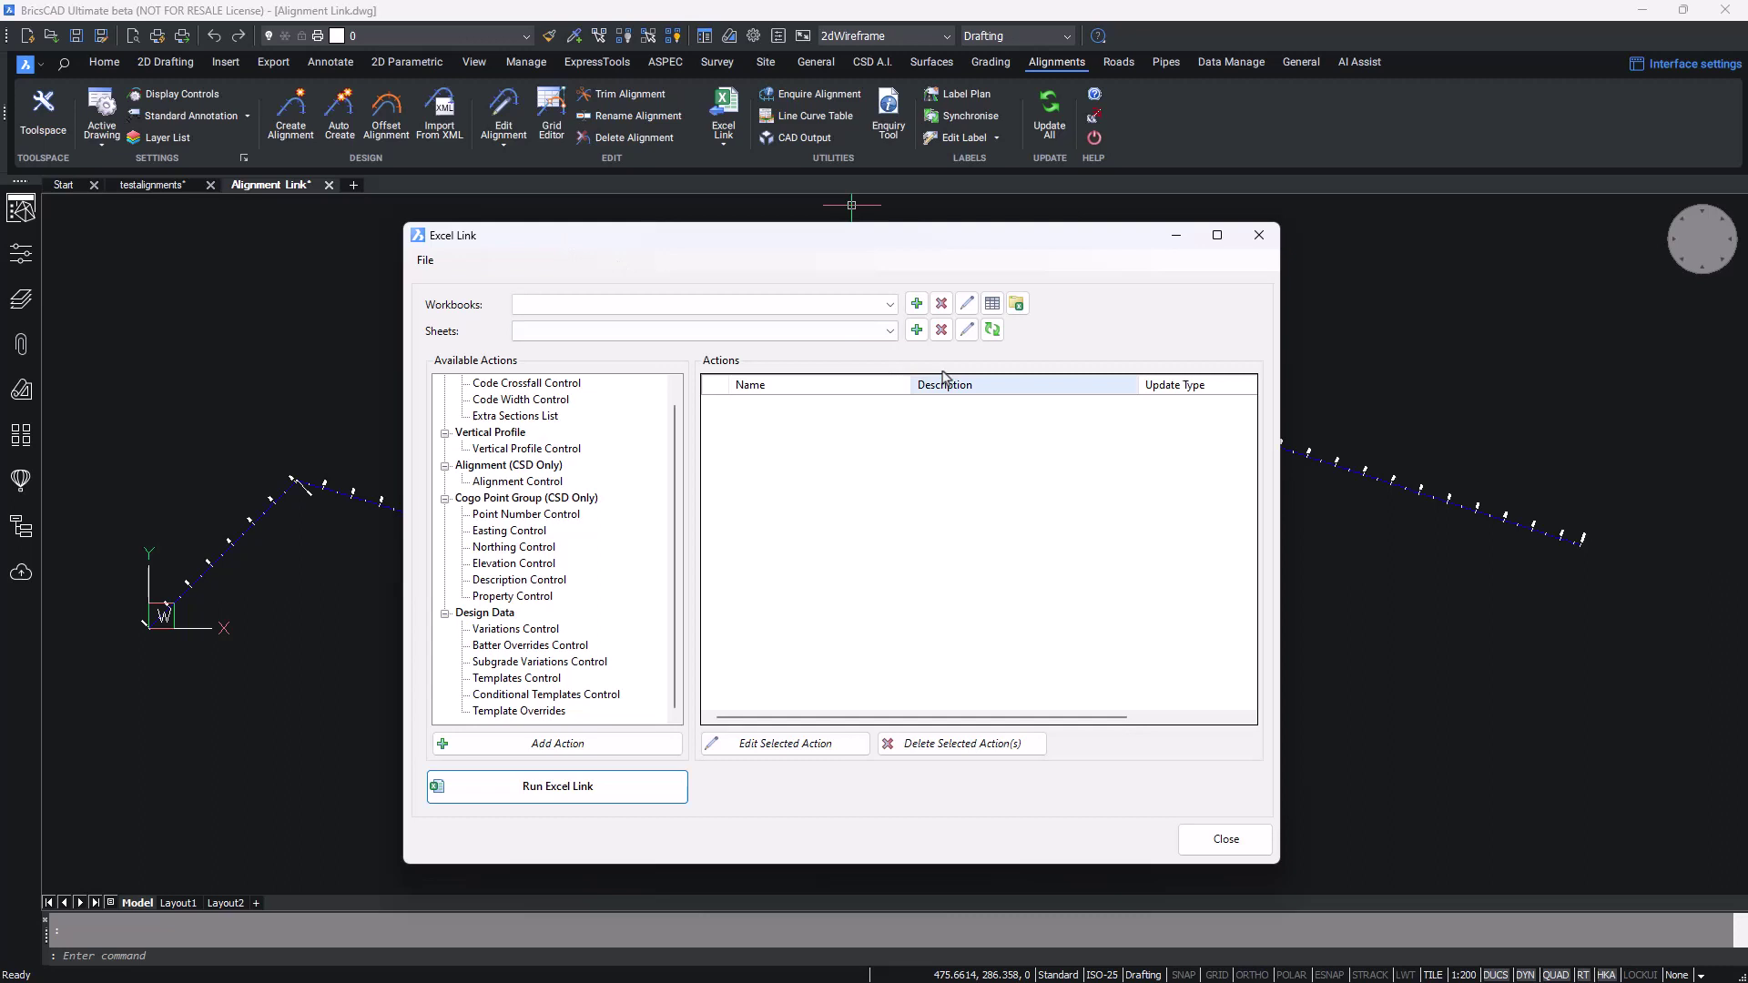
click(916, 303)
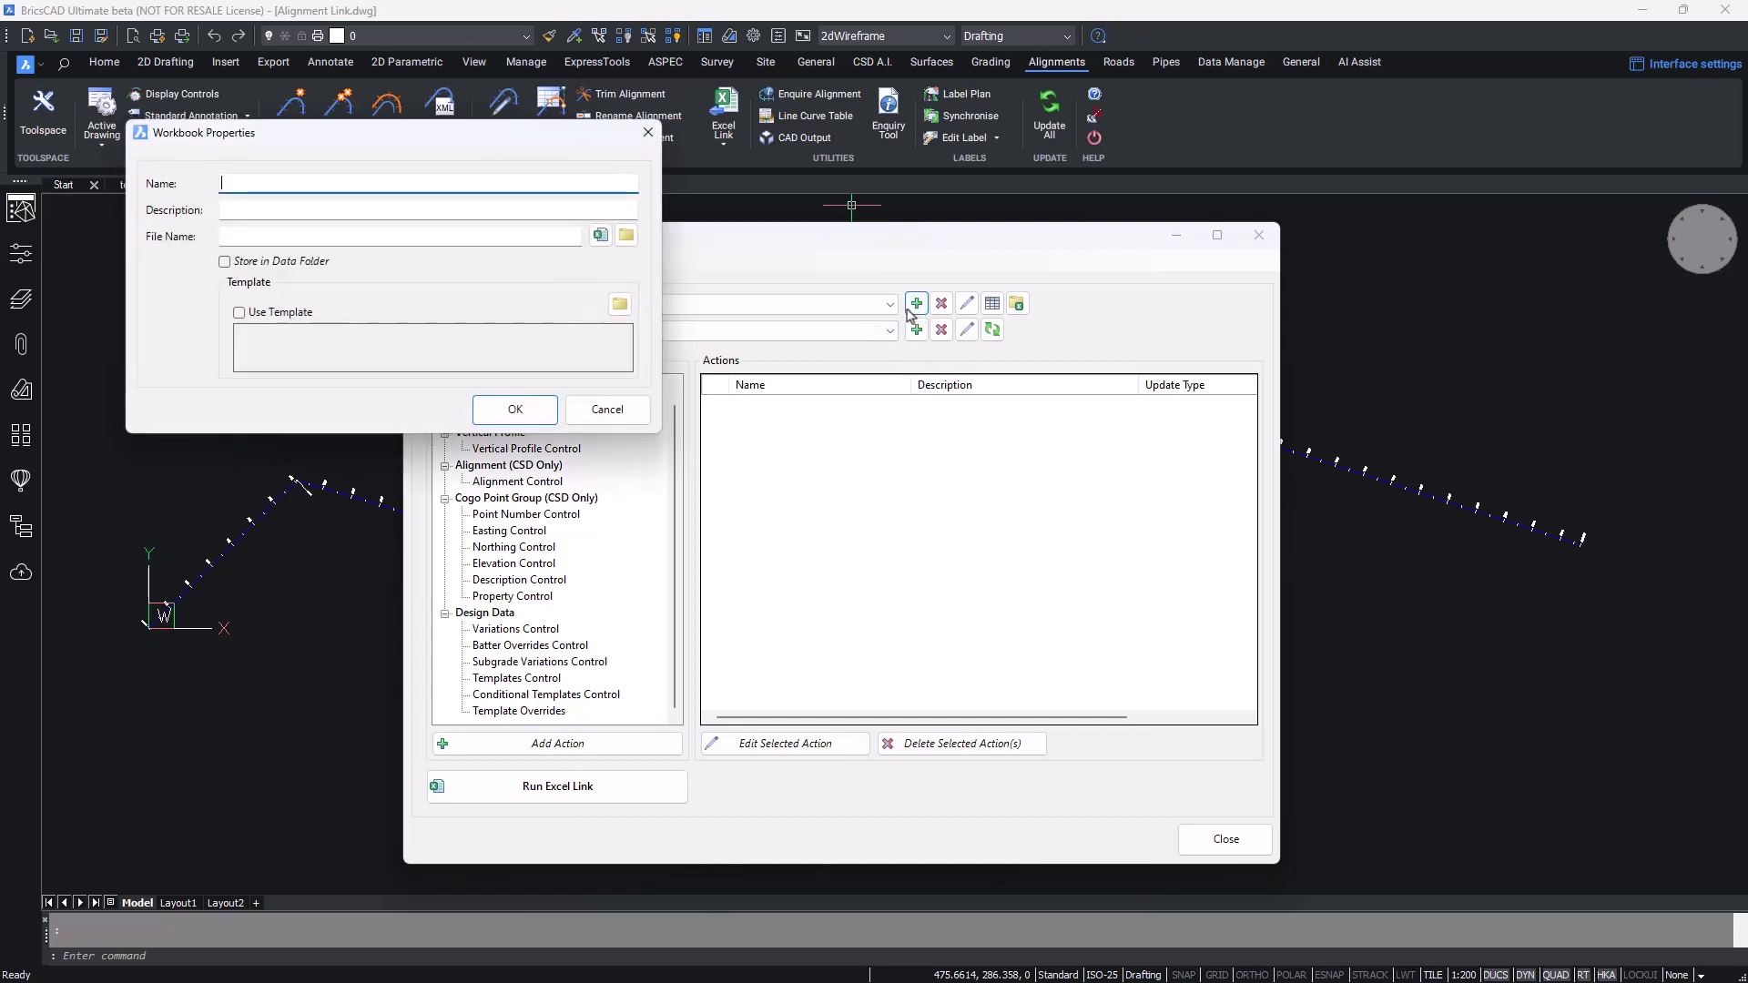
text(Alignment Data)
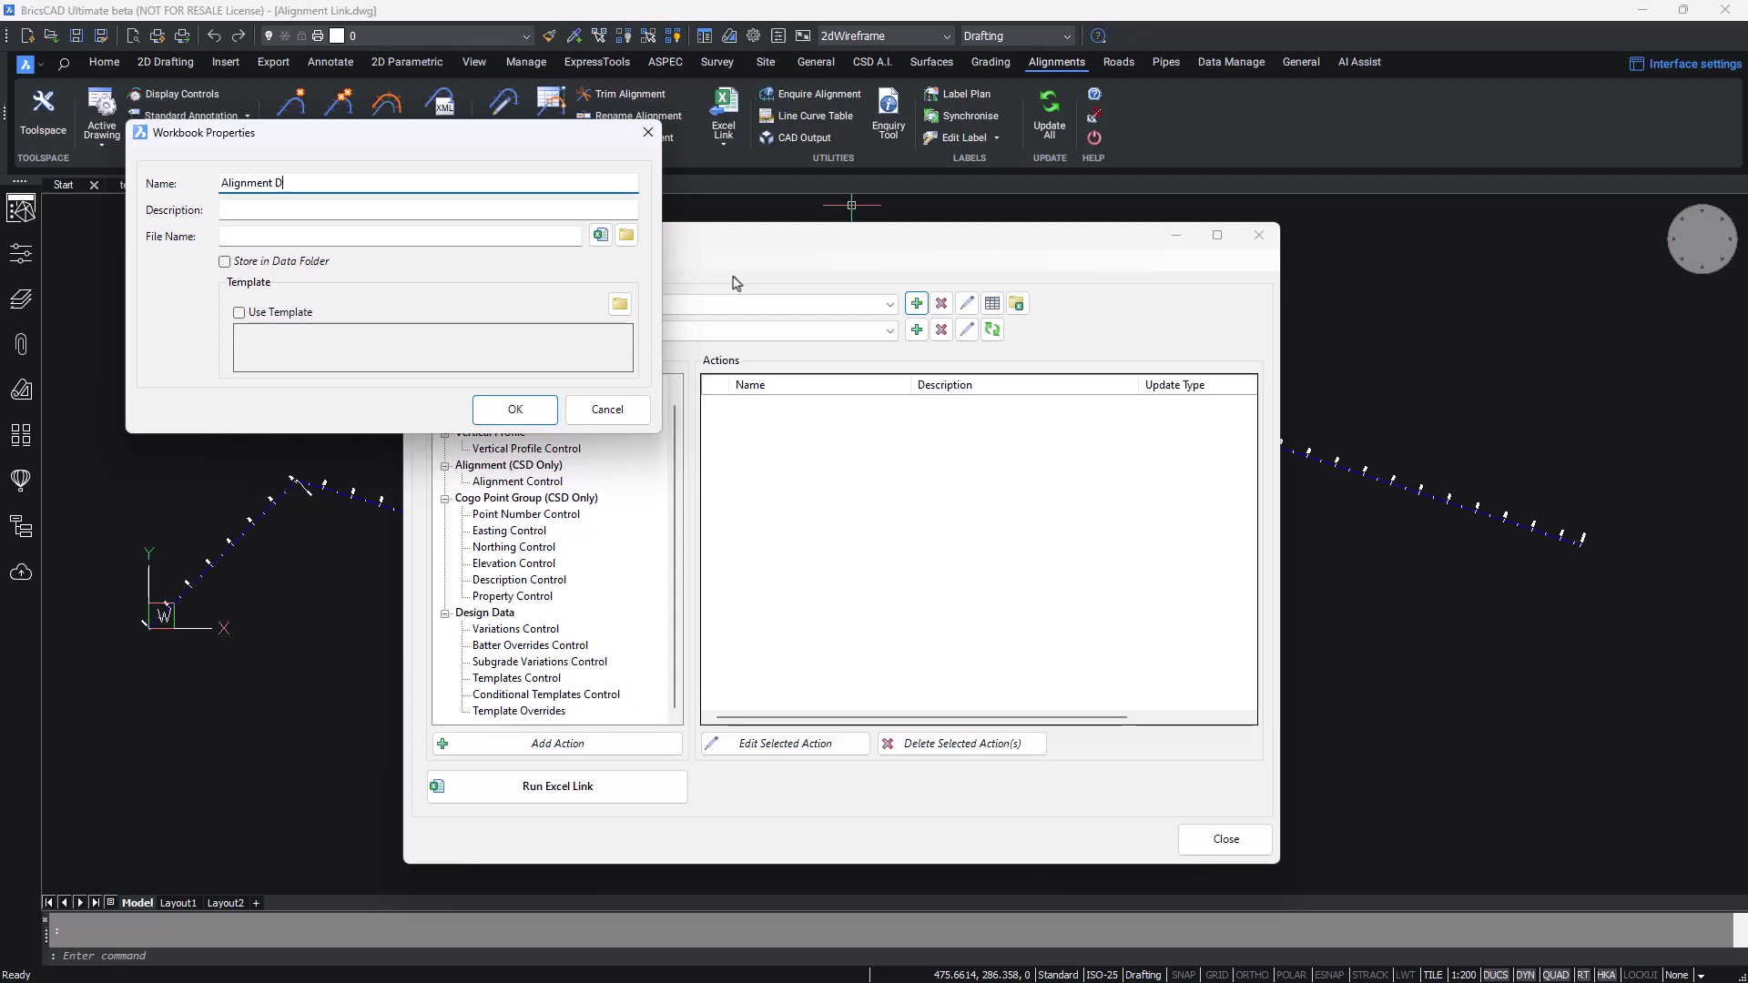
click(336, 239)
text(Control Align)
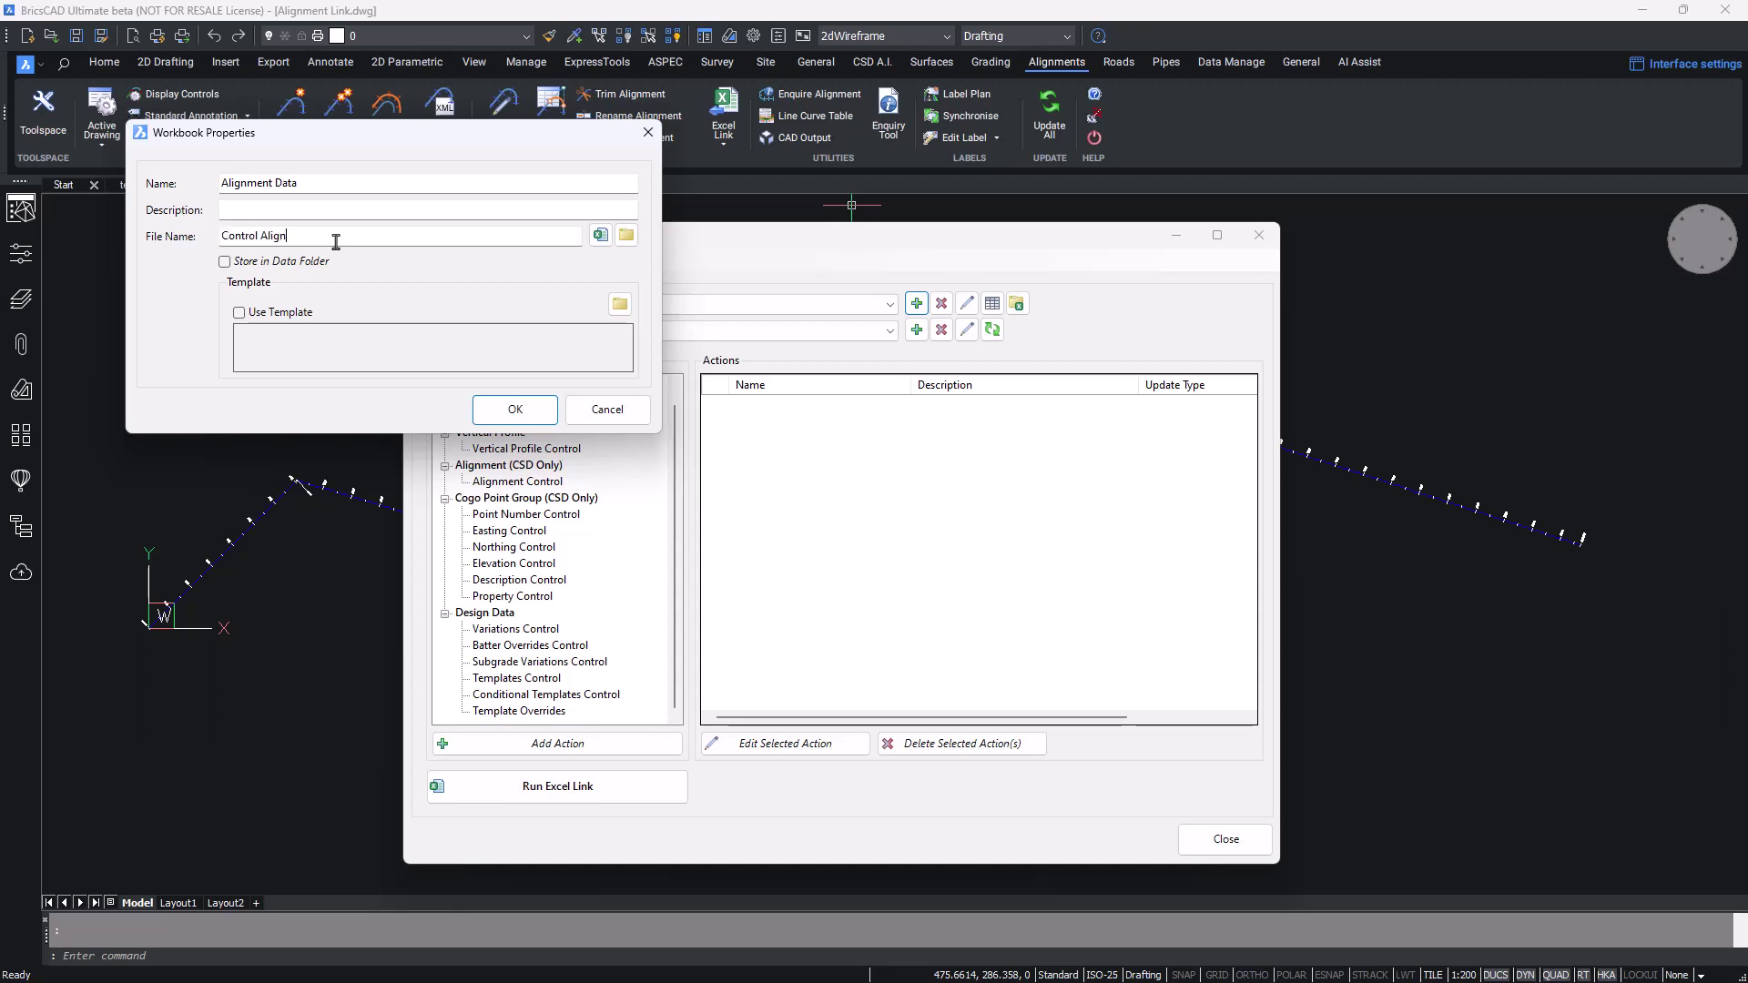
text(ment)
Create a new Excel file for the workbook, saved as Alignment Control.xlsx
click(626, 239)
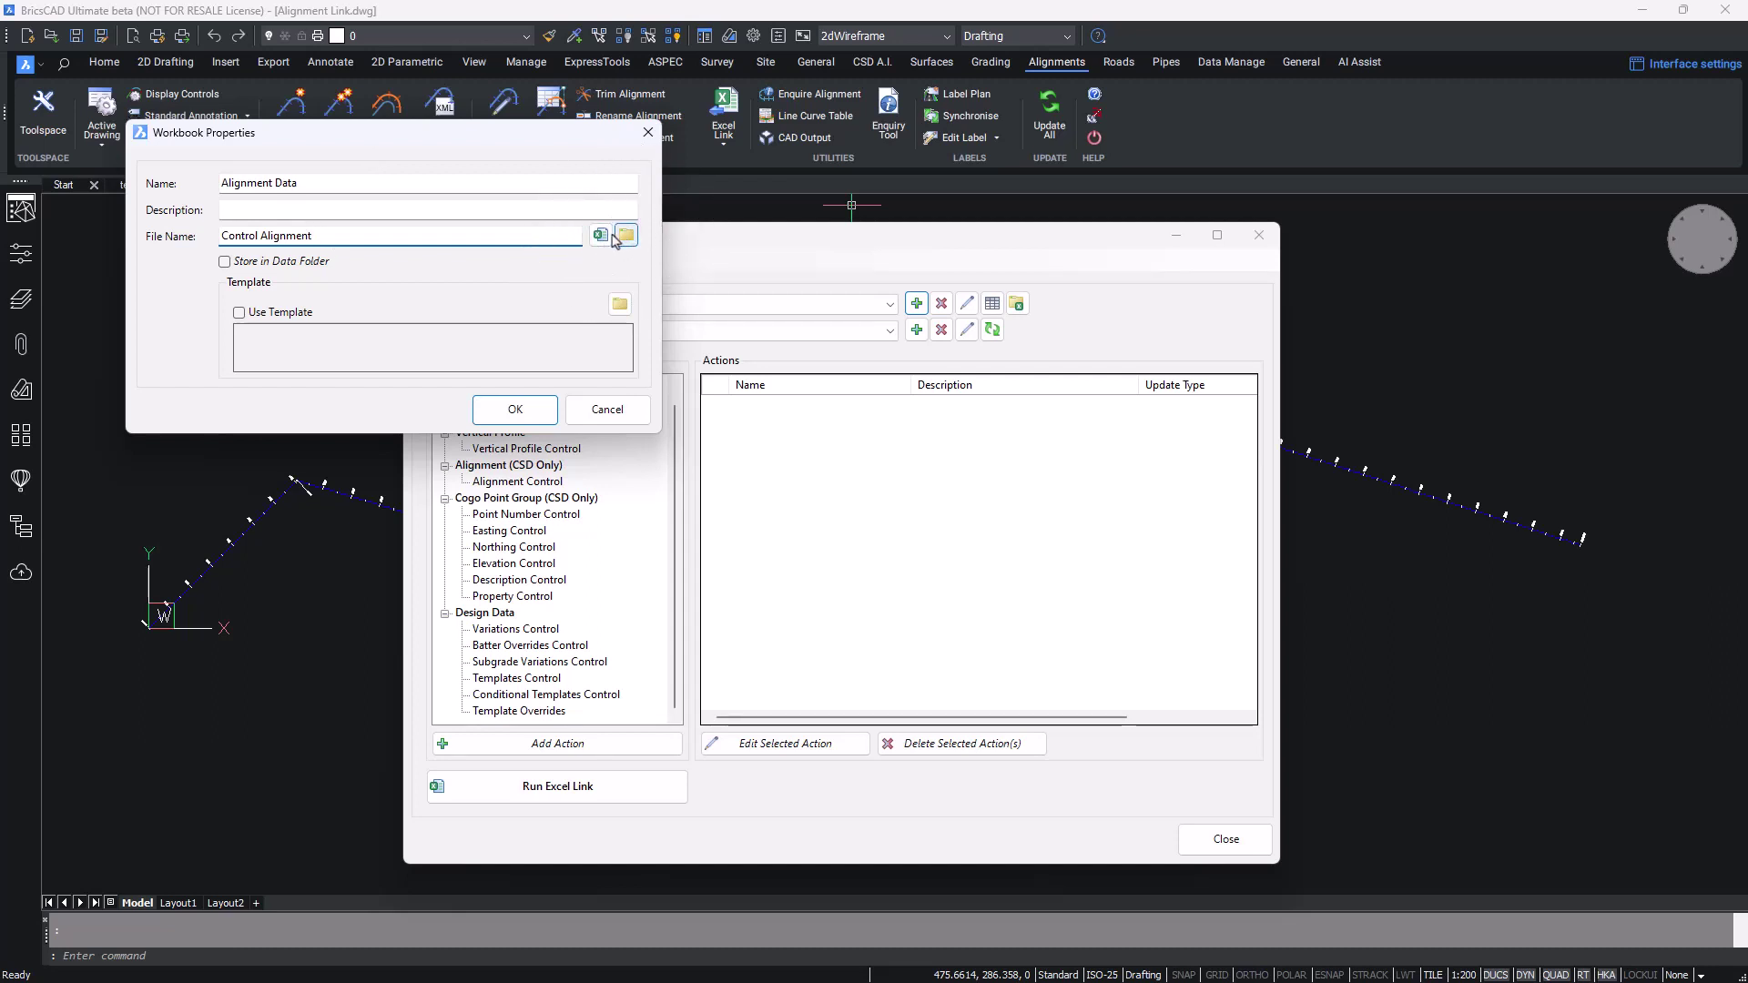
click(600, 238)
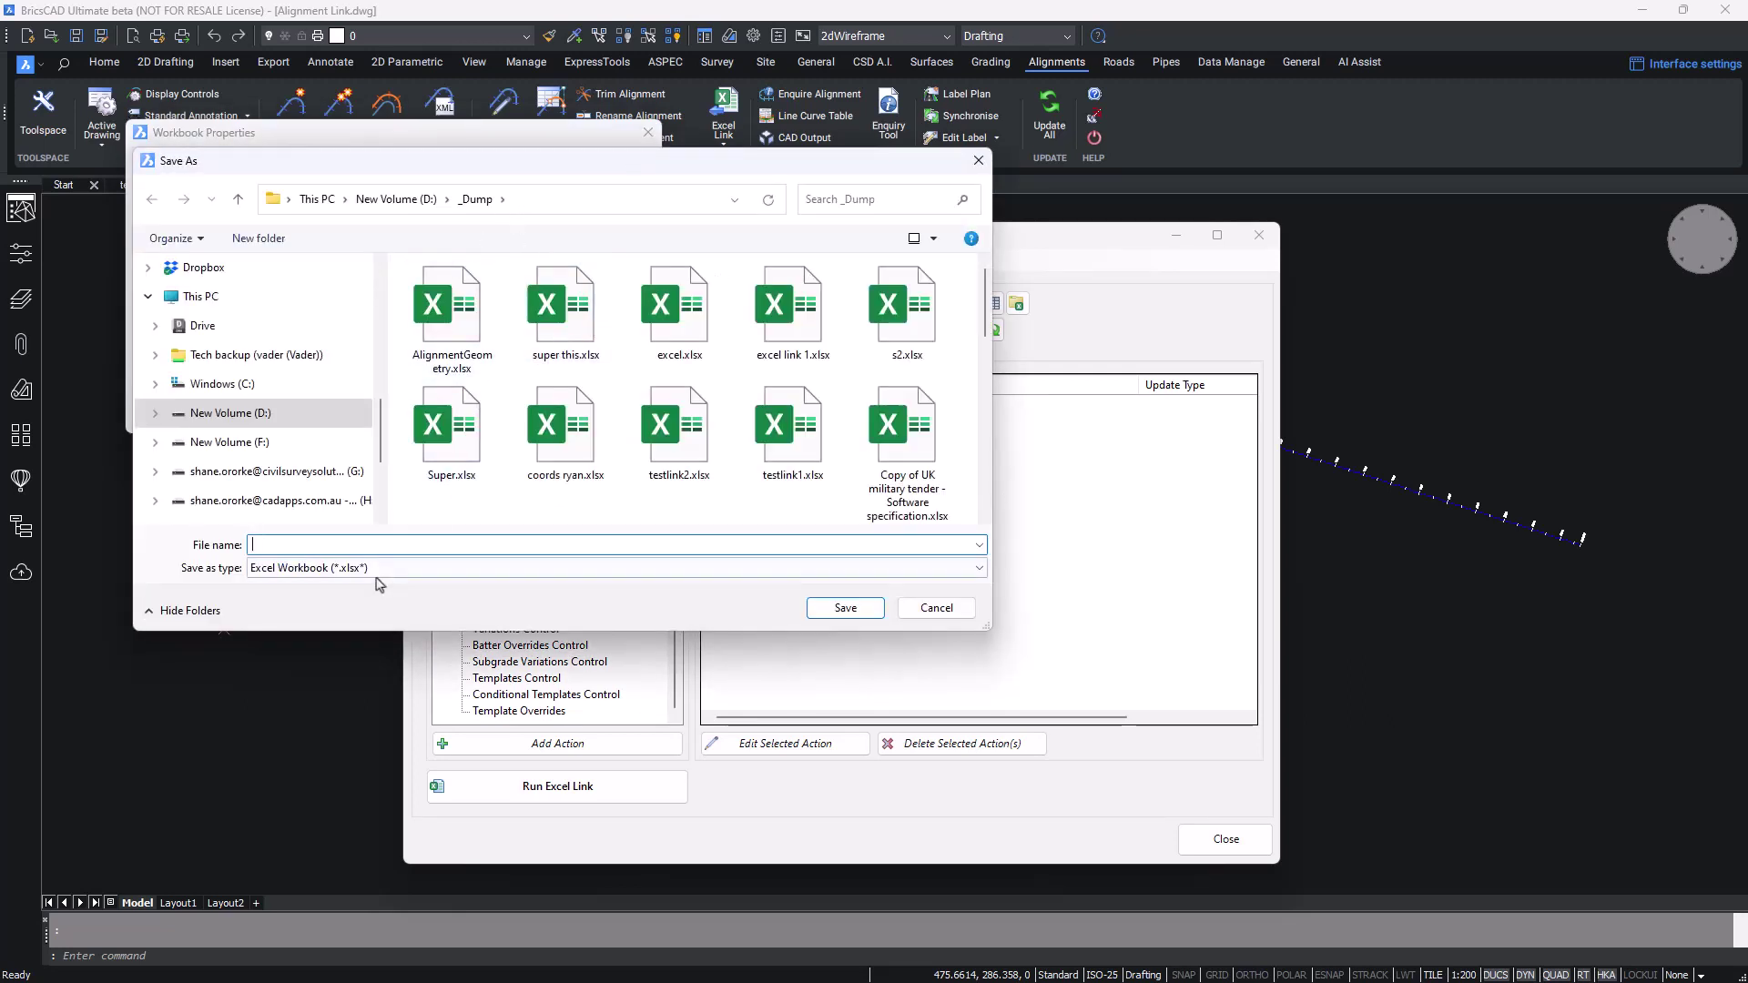
text(A)
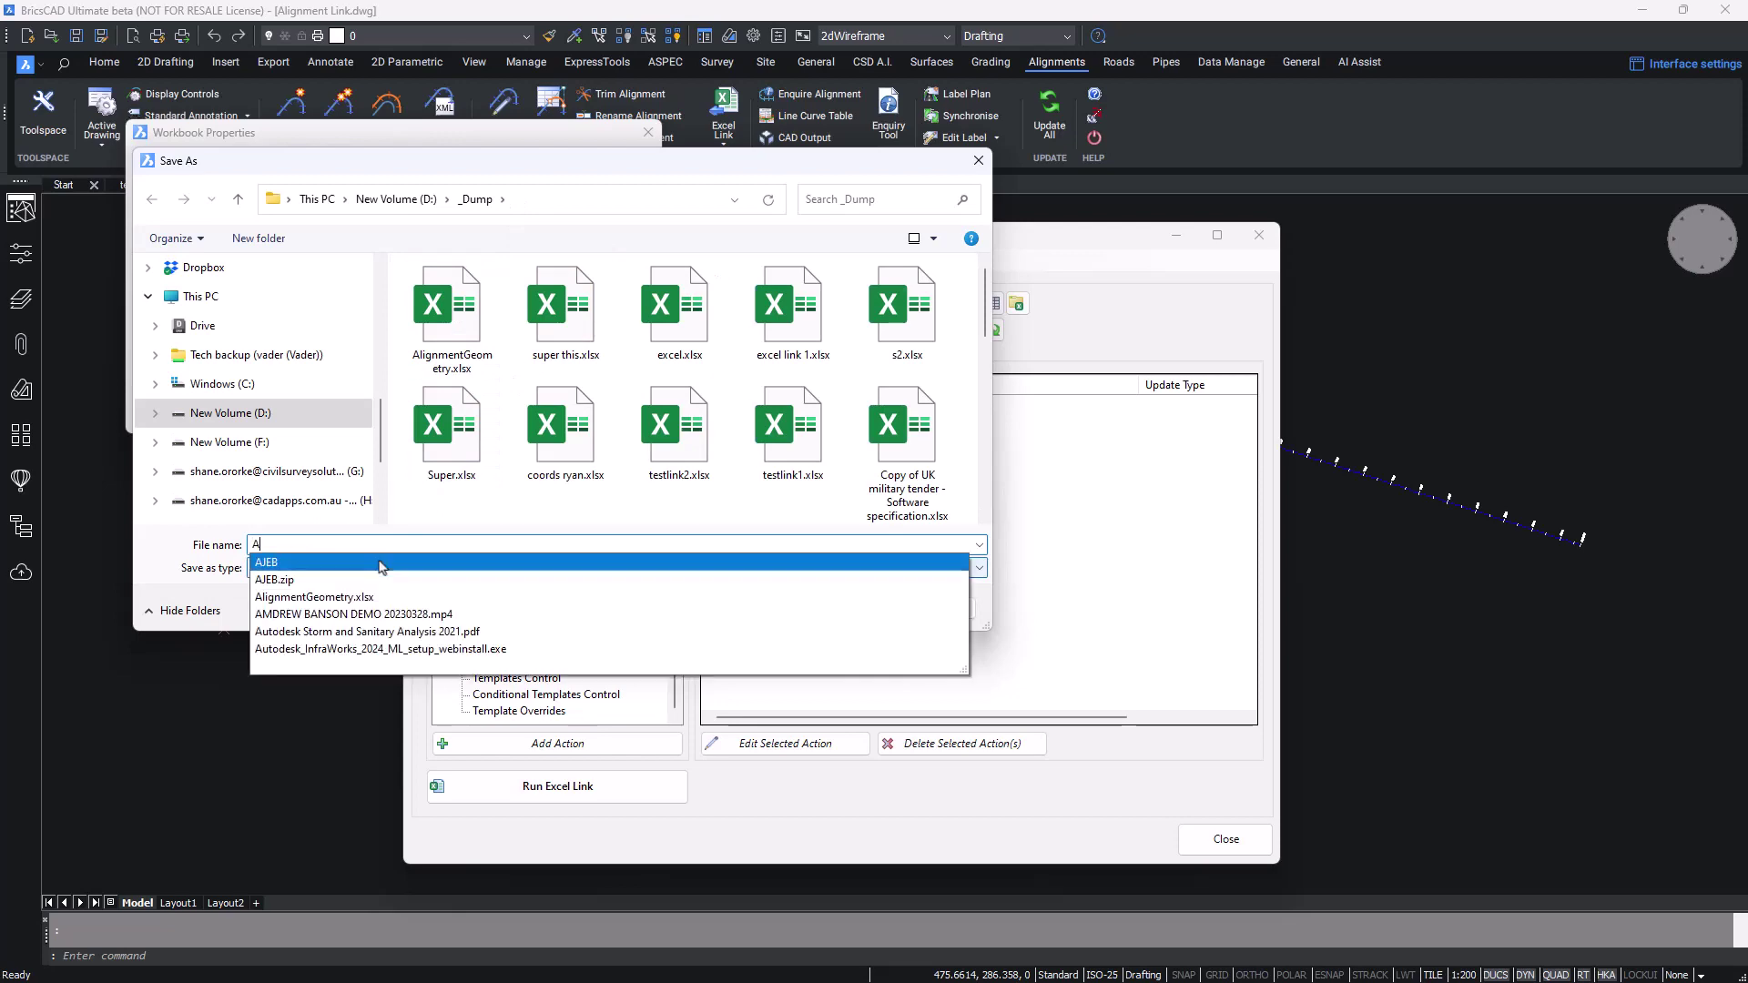
text(lignment Control)
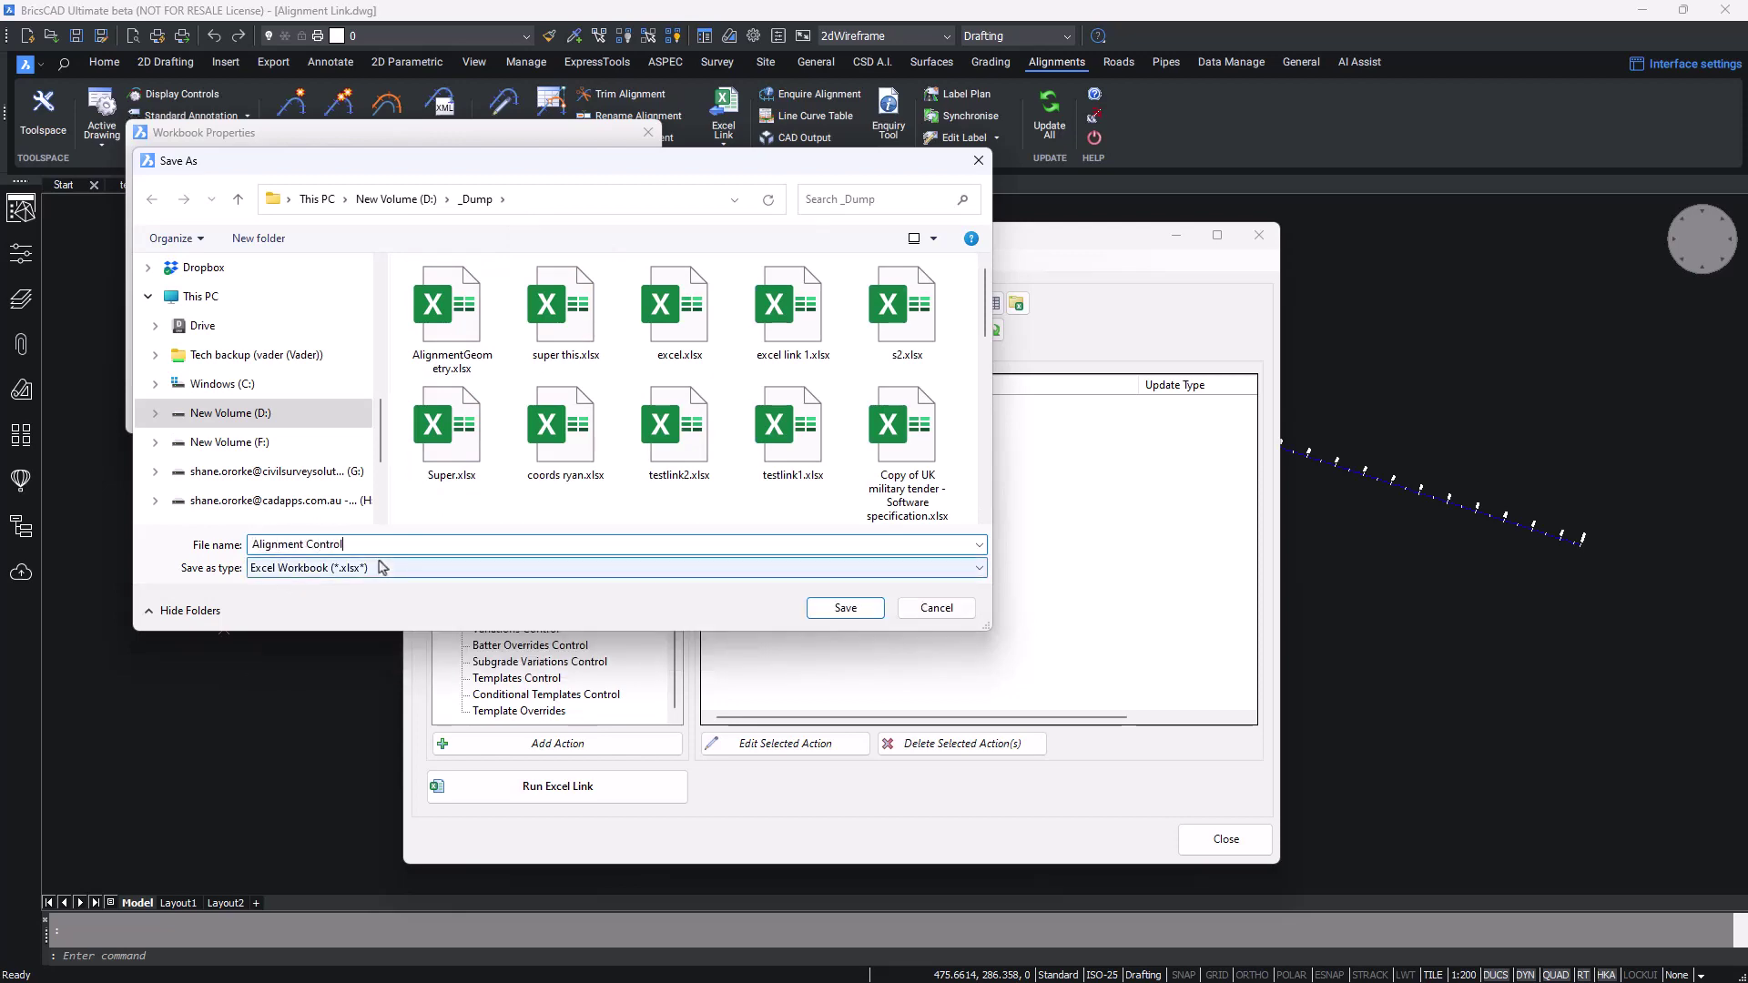
key(Return)
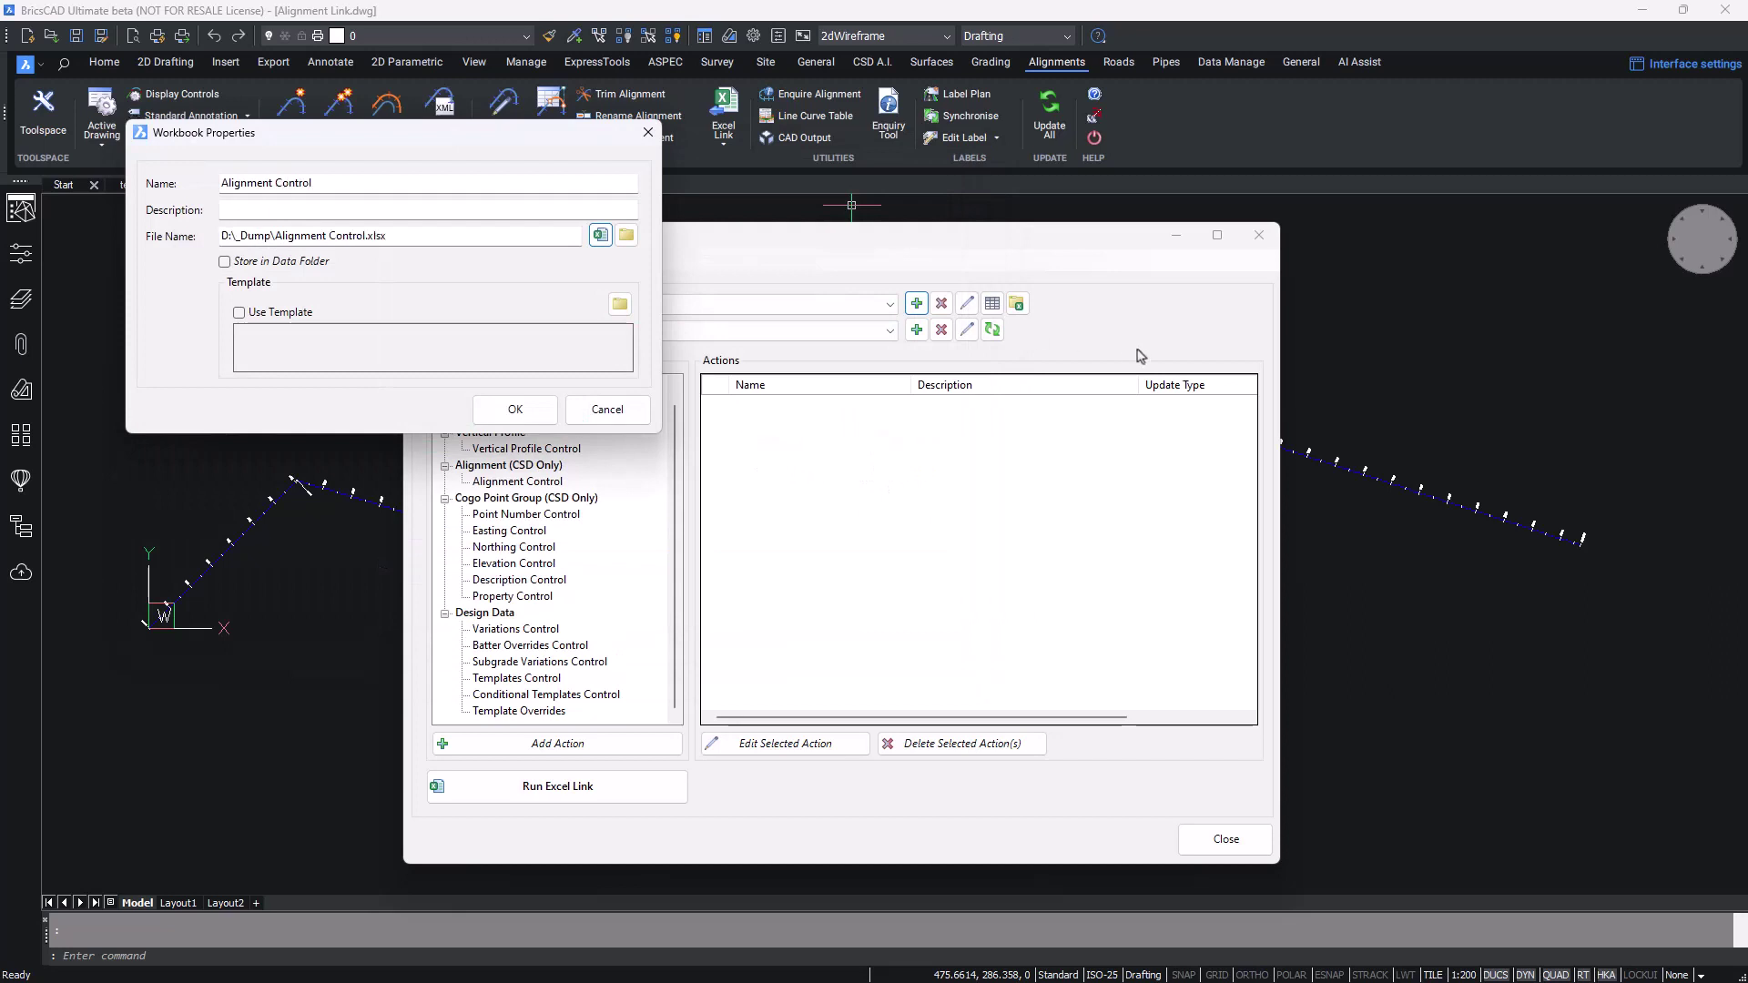
Confirm the Alignment Control workbook and rename its Sheet1 to Control Alignment 1
click(511, 418)
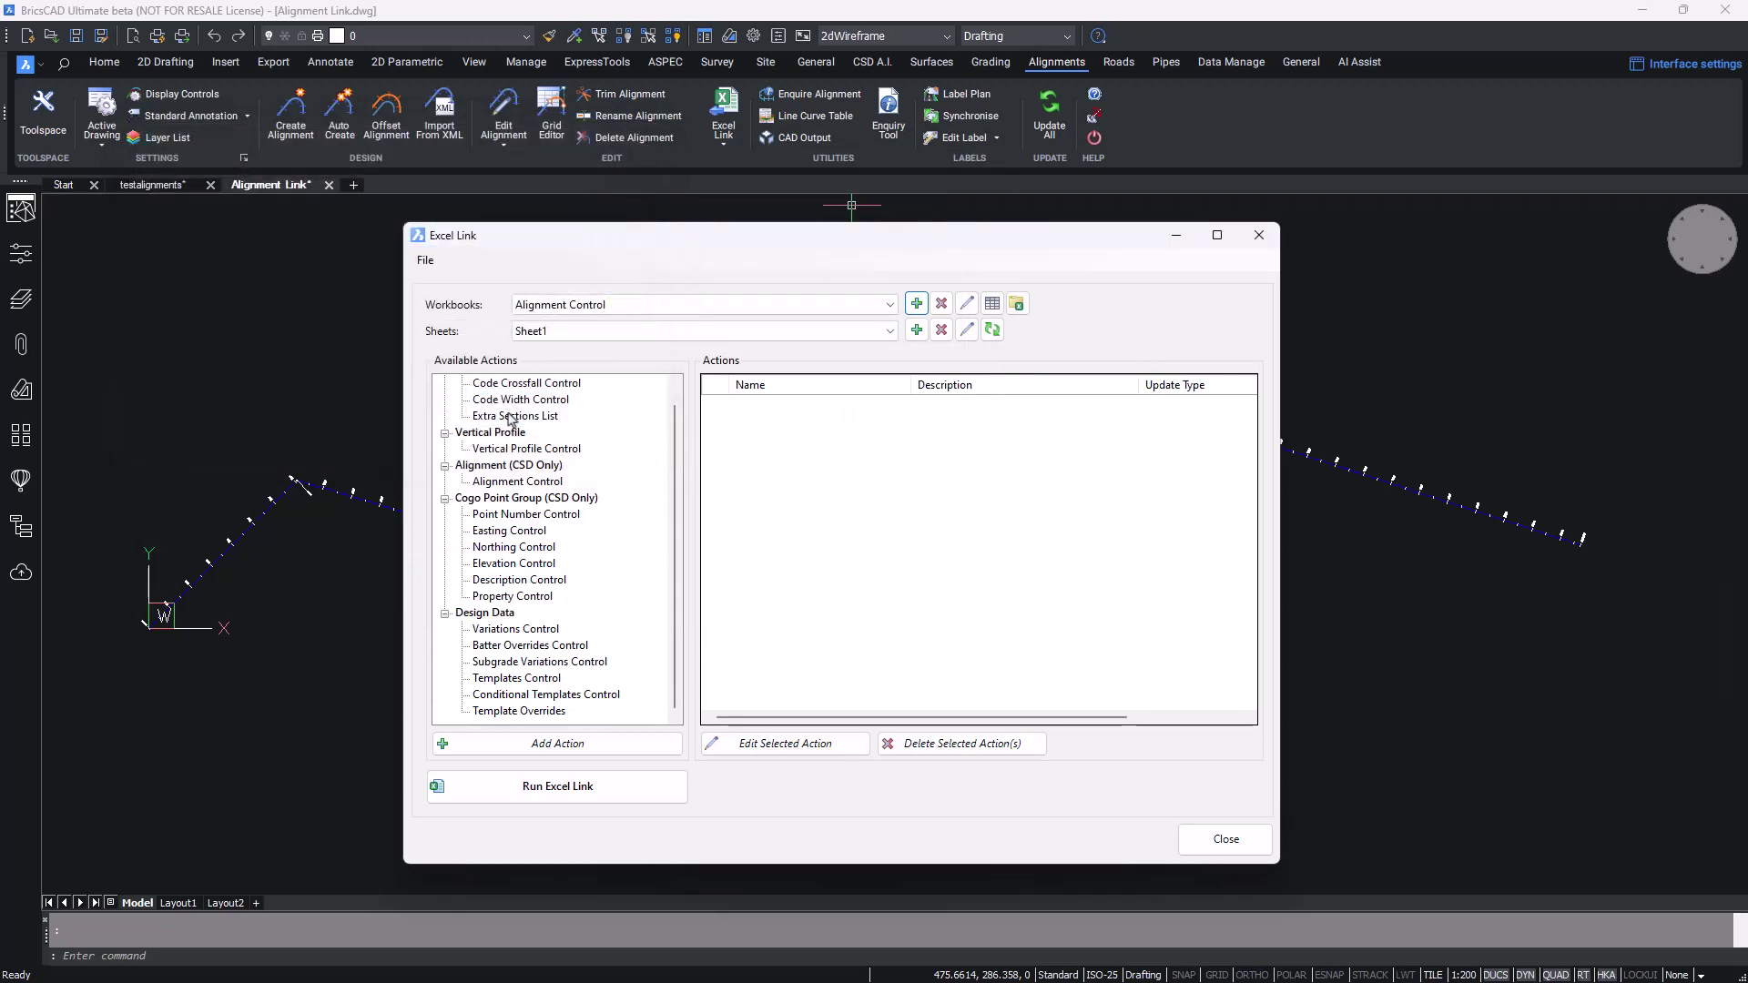
click(890, 333)
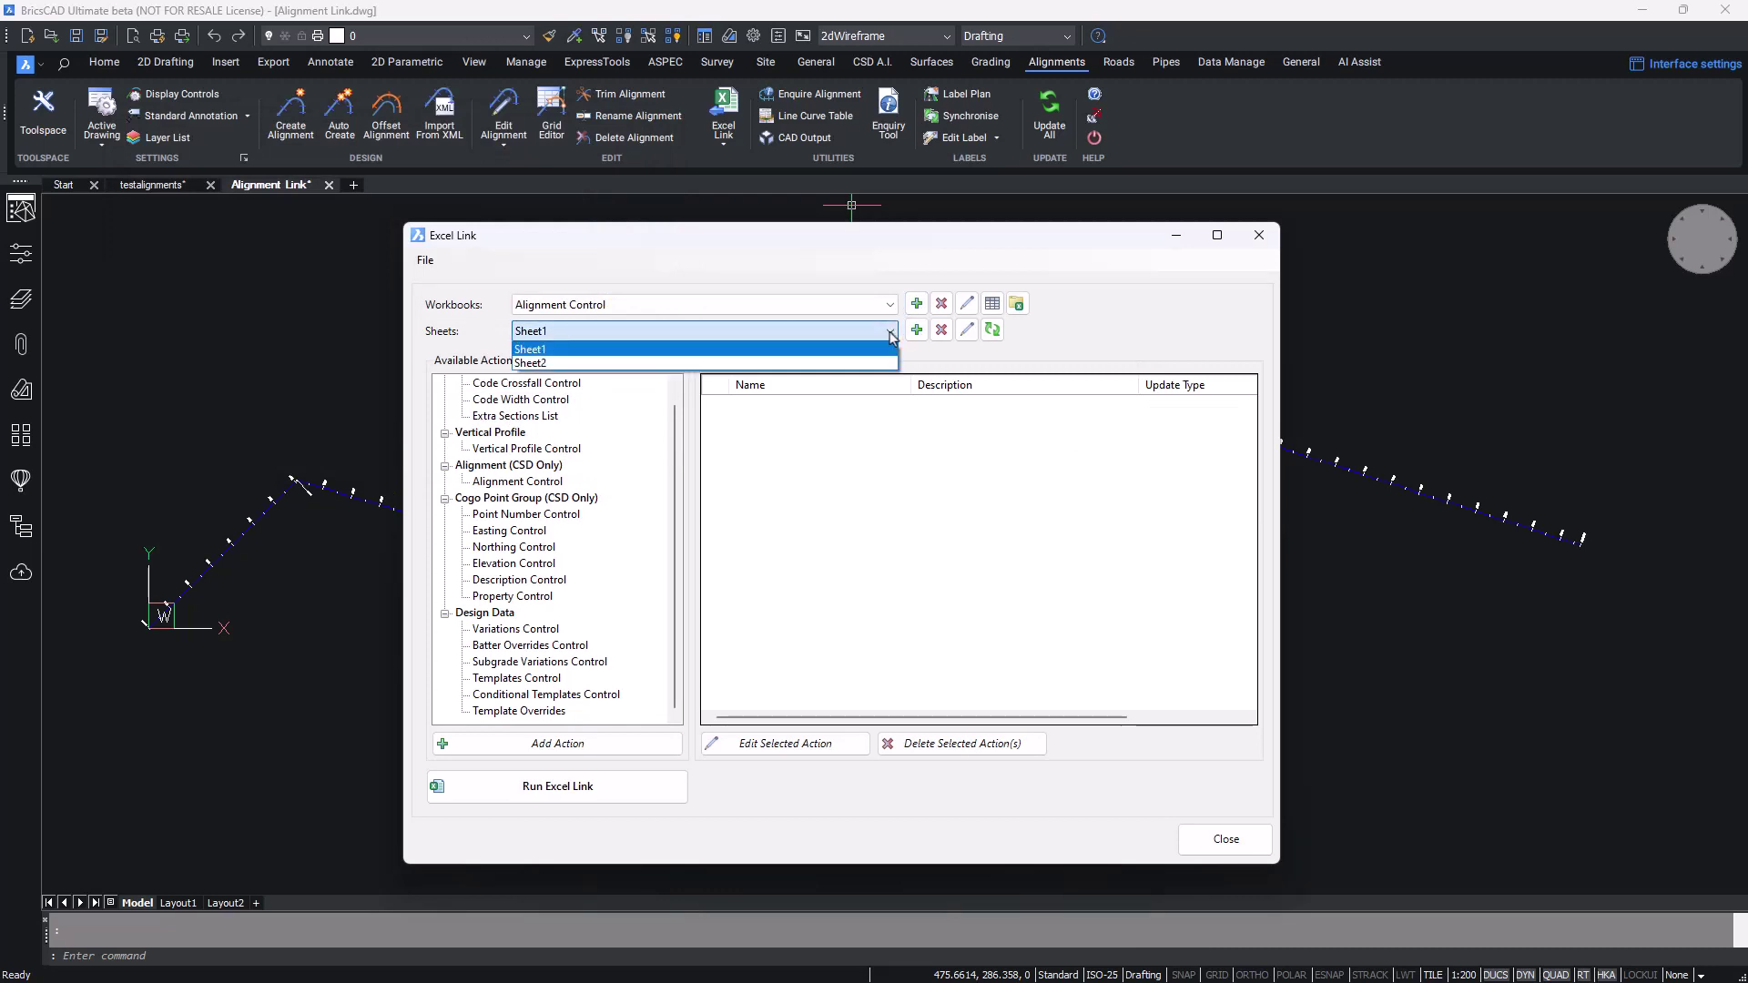
click(890, 337)
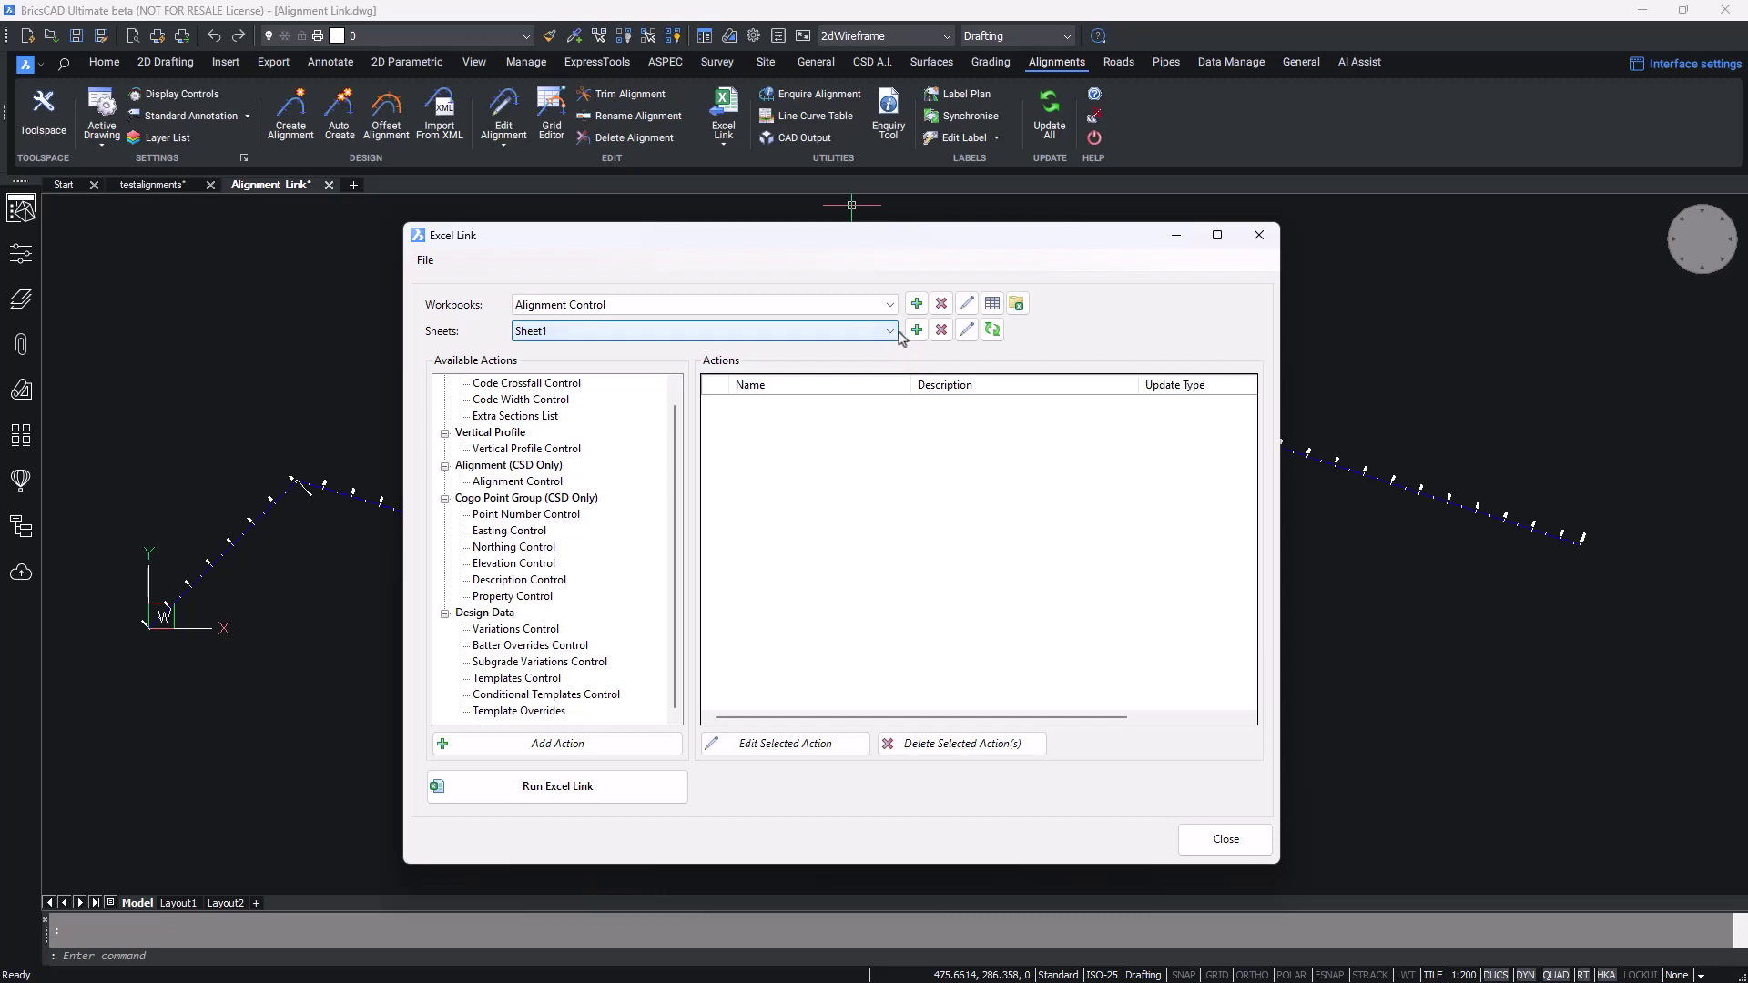
click(967, 330)
text(Co)
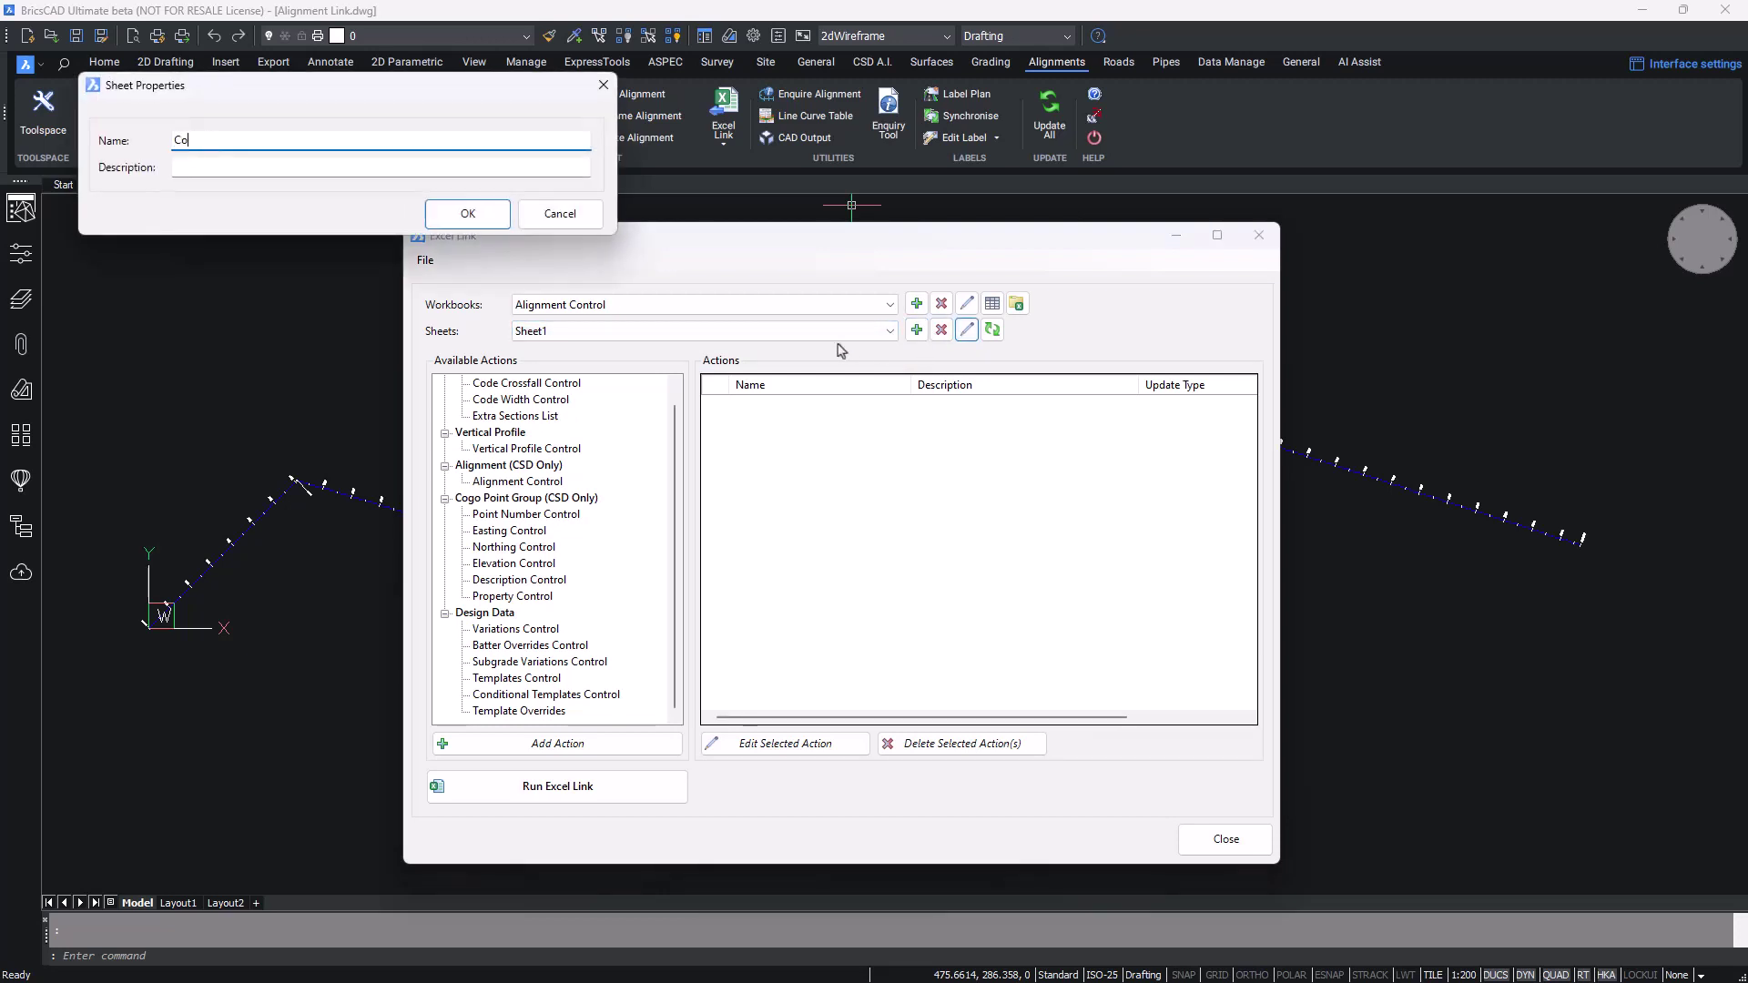
text(ntrol Alignment 1)
click(456, 215)
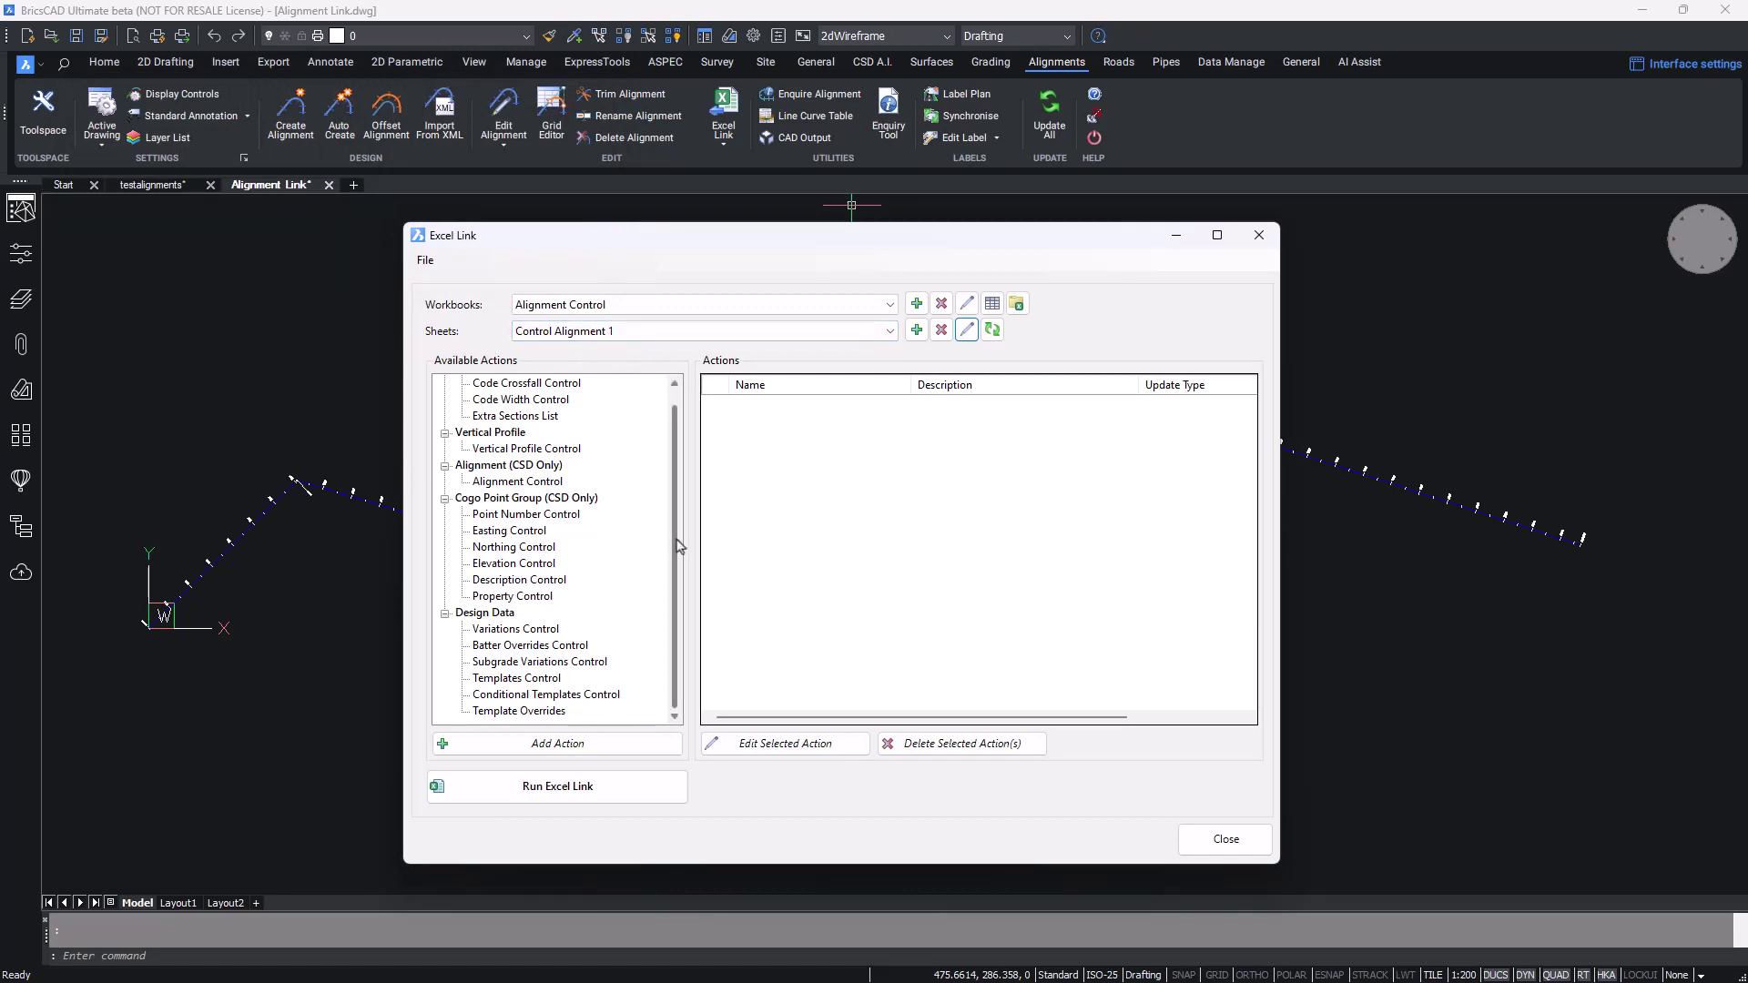
scroll(669, 532, up, 1)
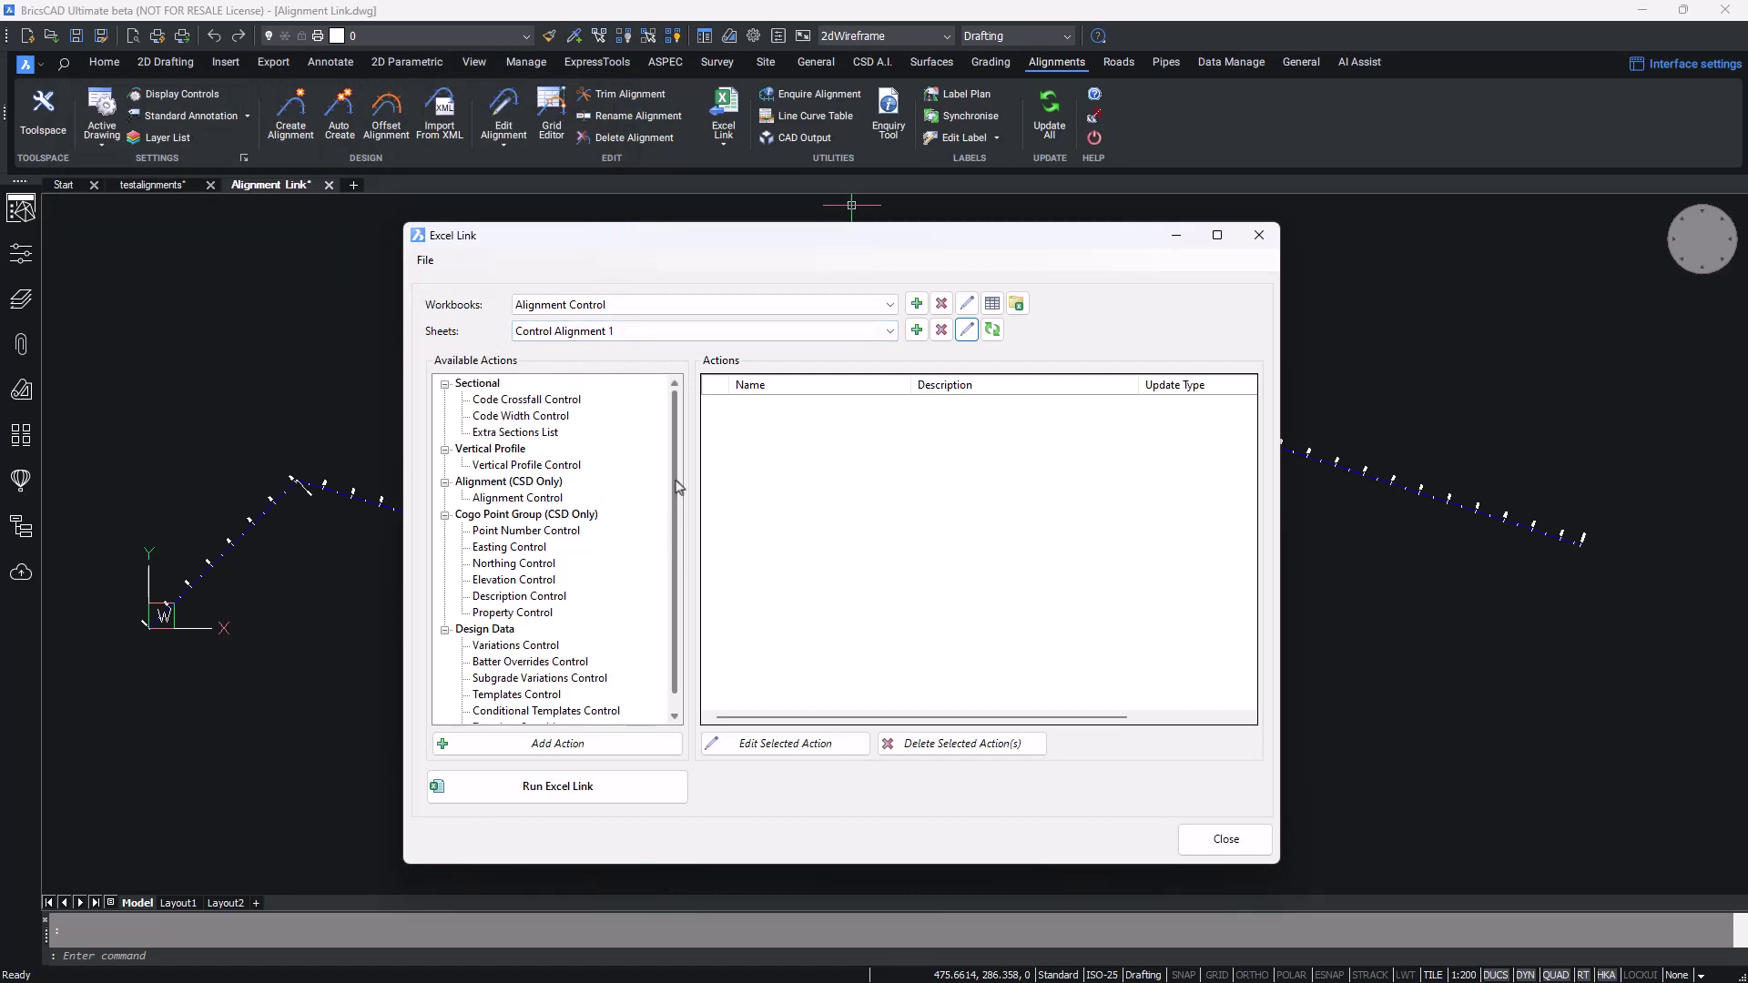
Create a Control Alignment action, checking its workbook, sheet and alignment settings
click(513, 499)
double_click(513, 501)
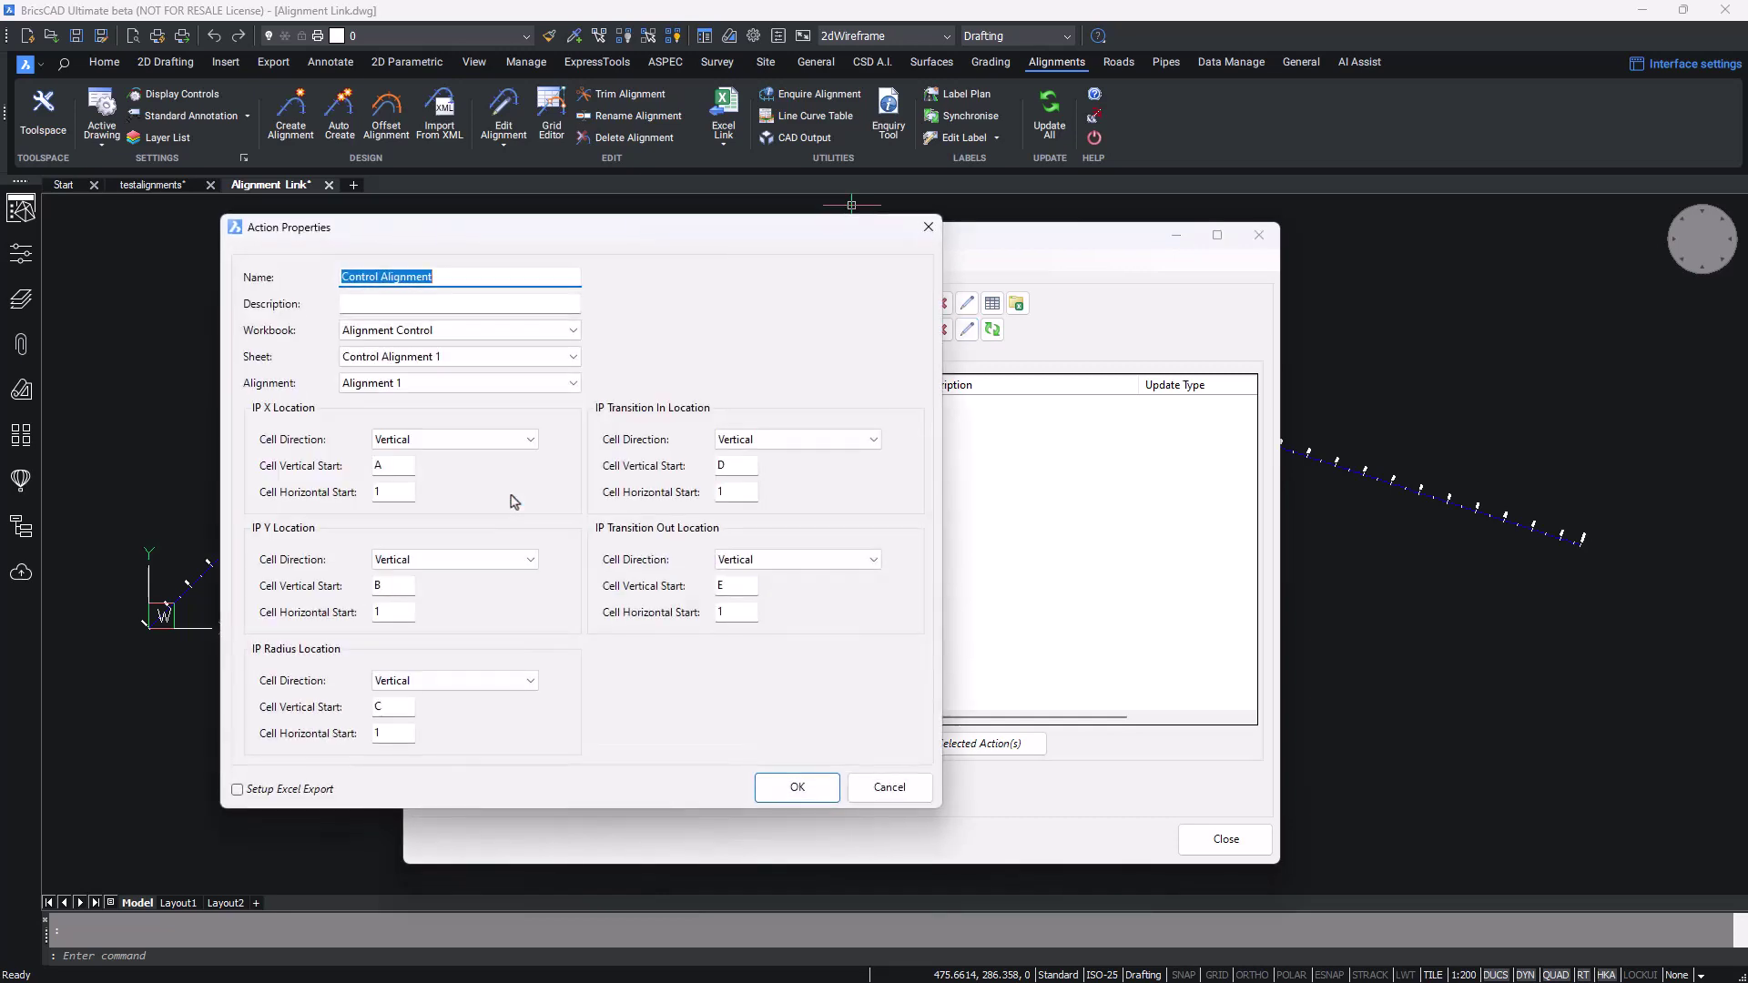
drag(582, 240, 1018, 342)
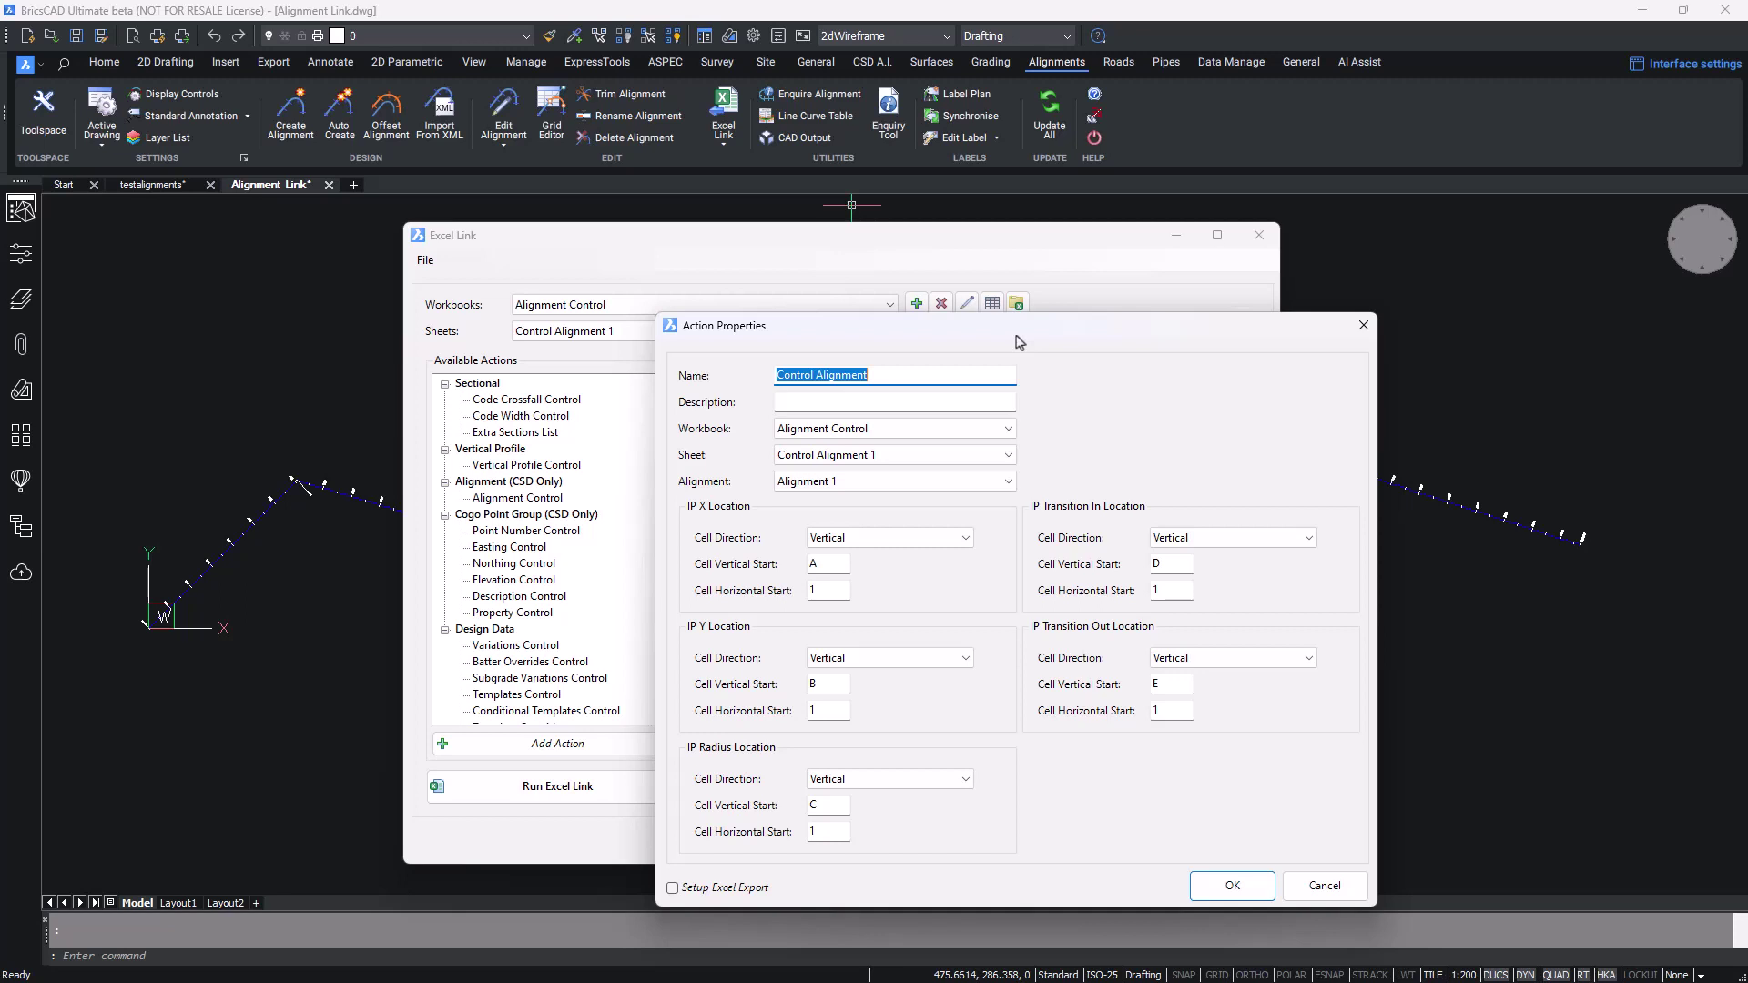
click(863, 435)
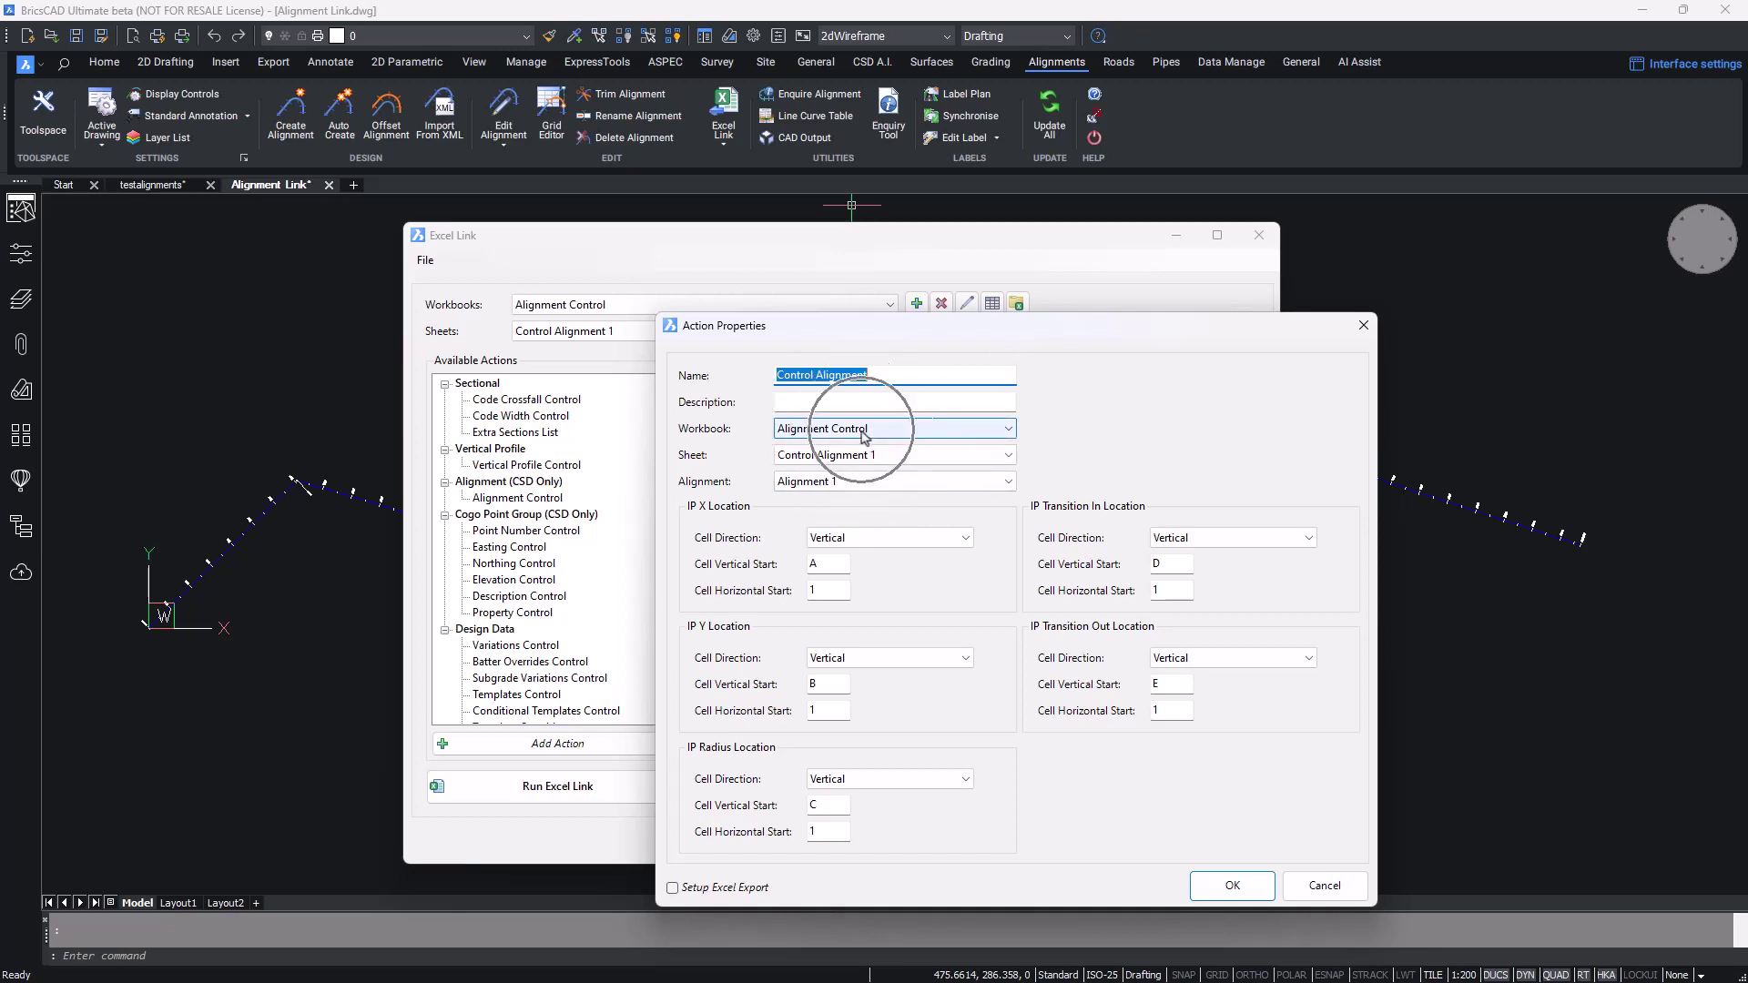
click(863, 458)
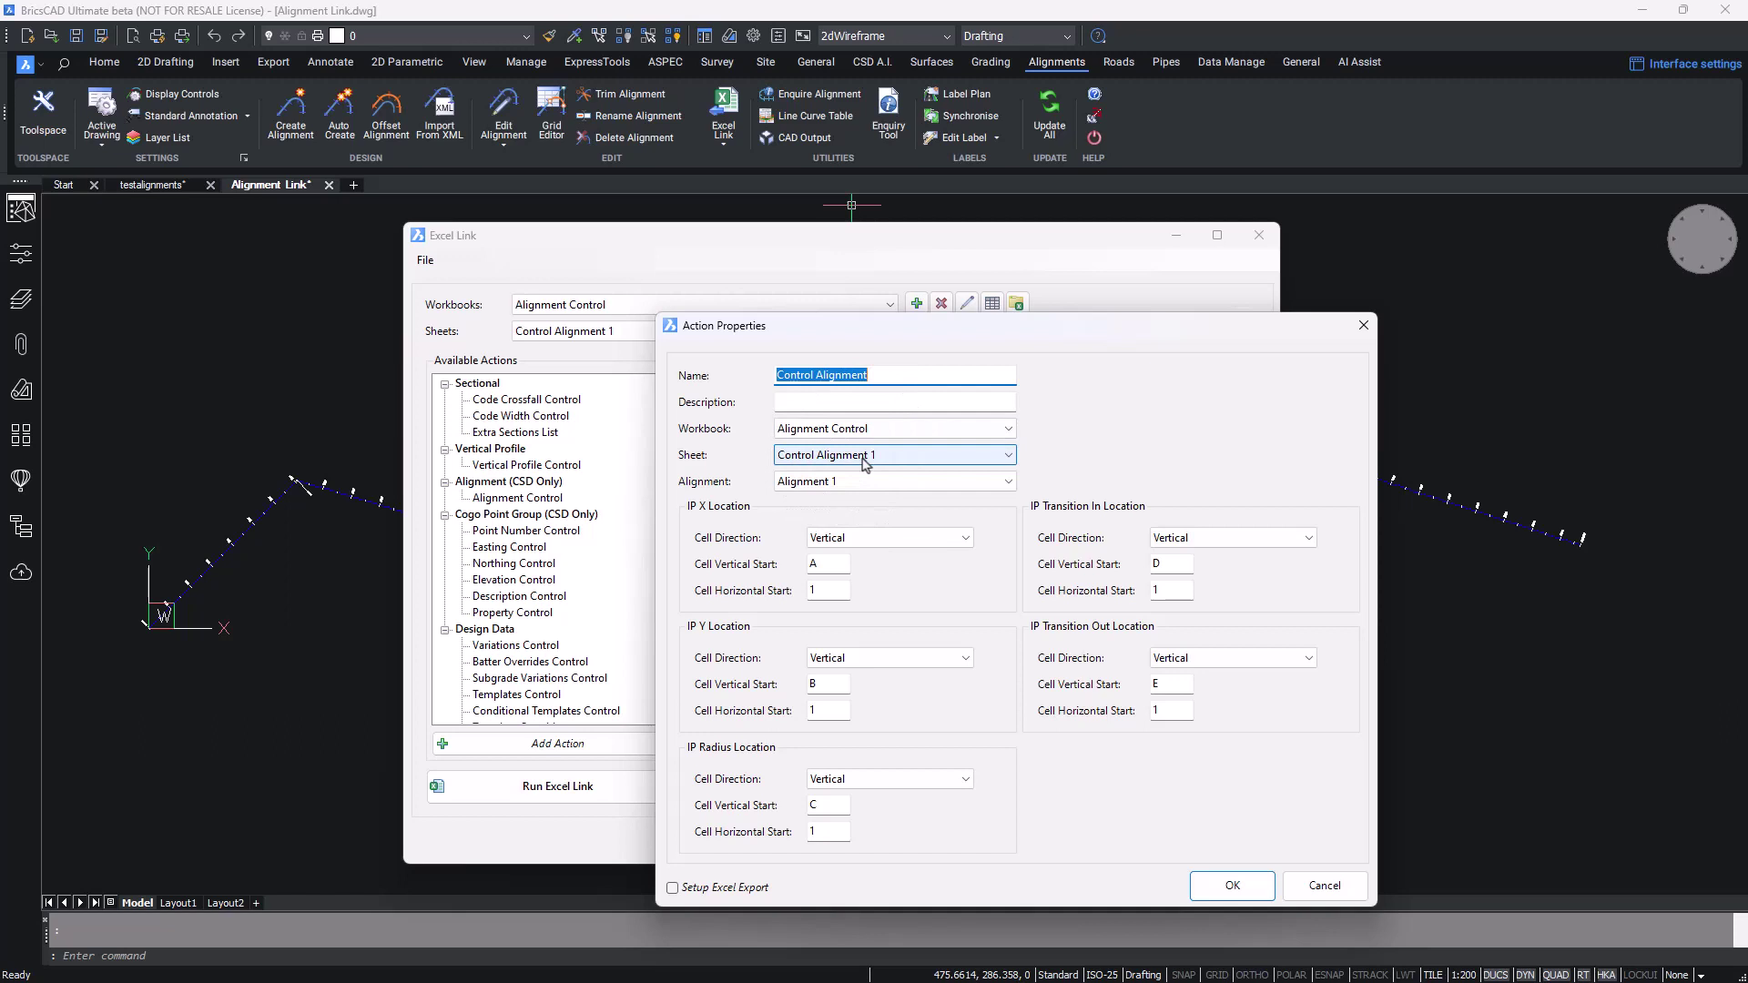
click(845, 483)
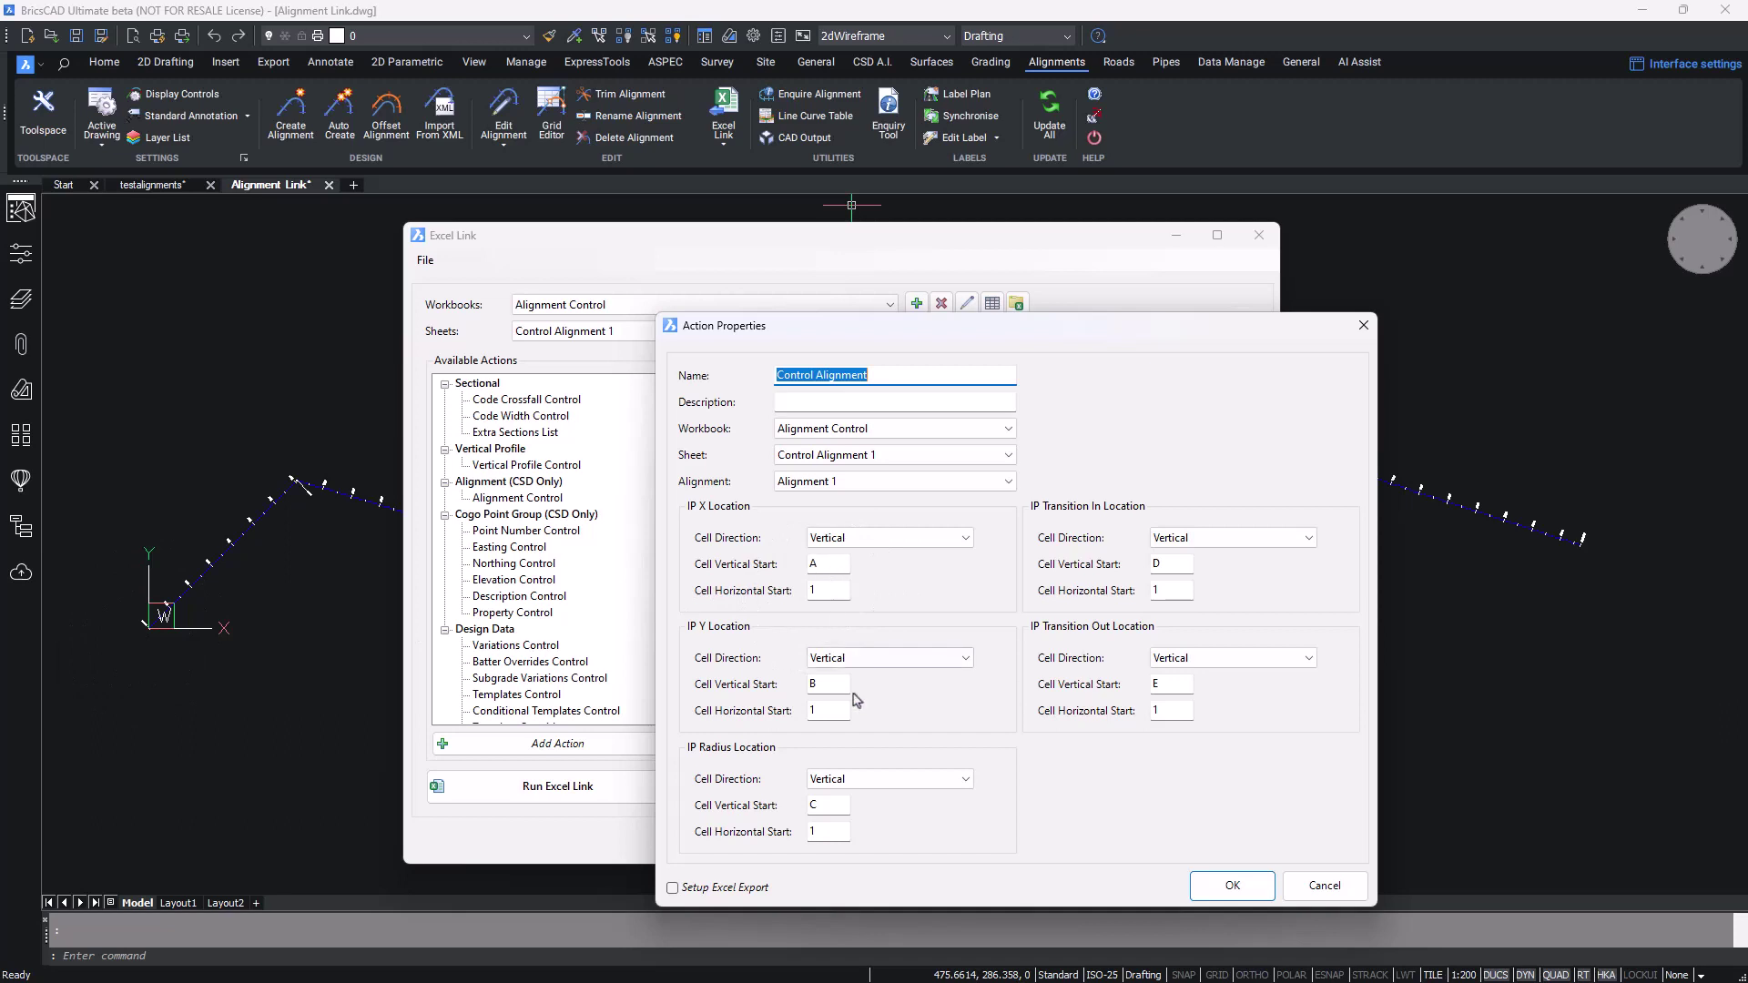
Enable exporting the alignment to Excel and confirm the export process name
click(673, 890)
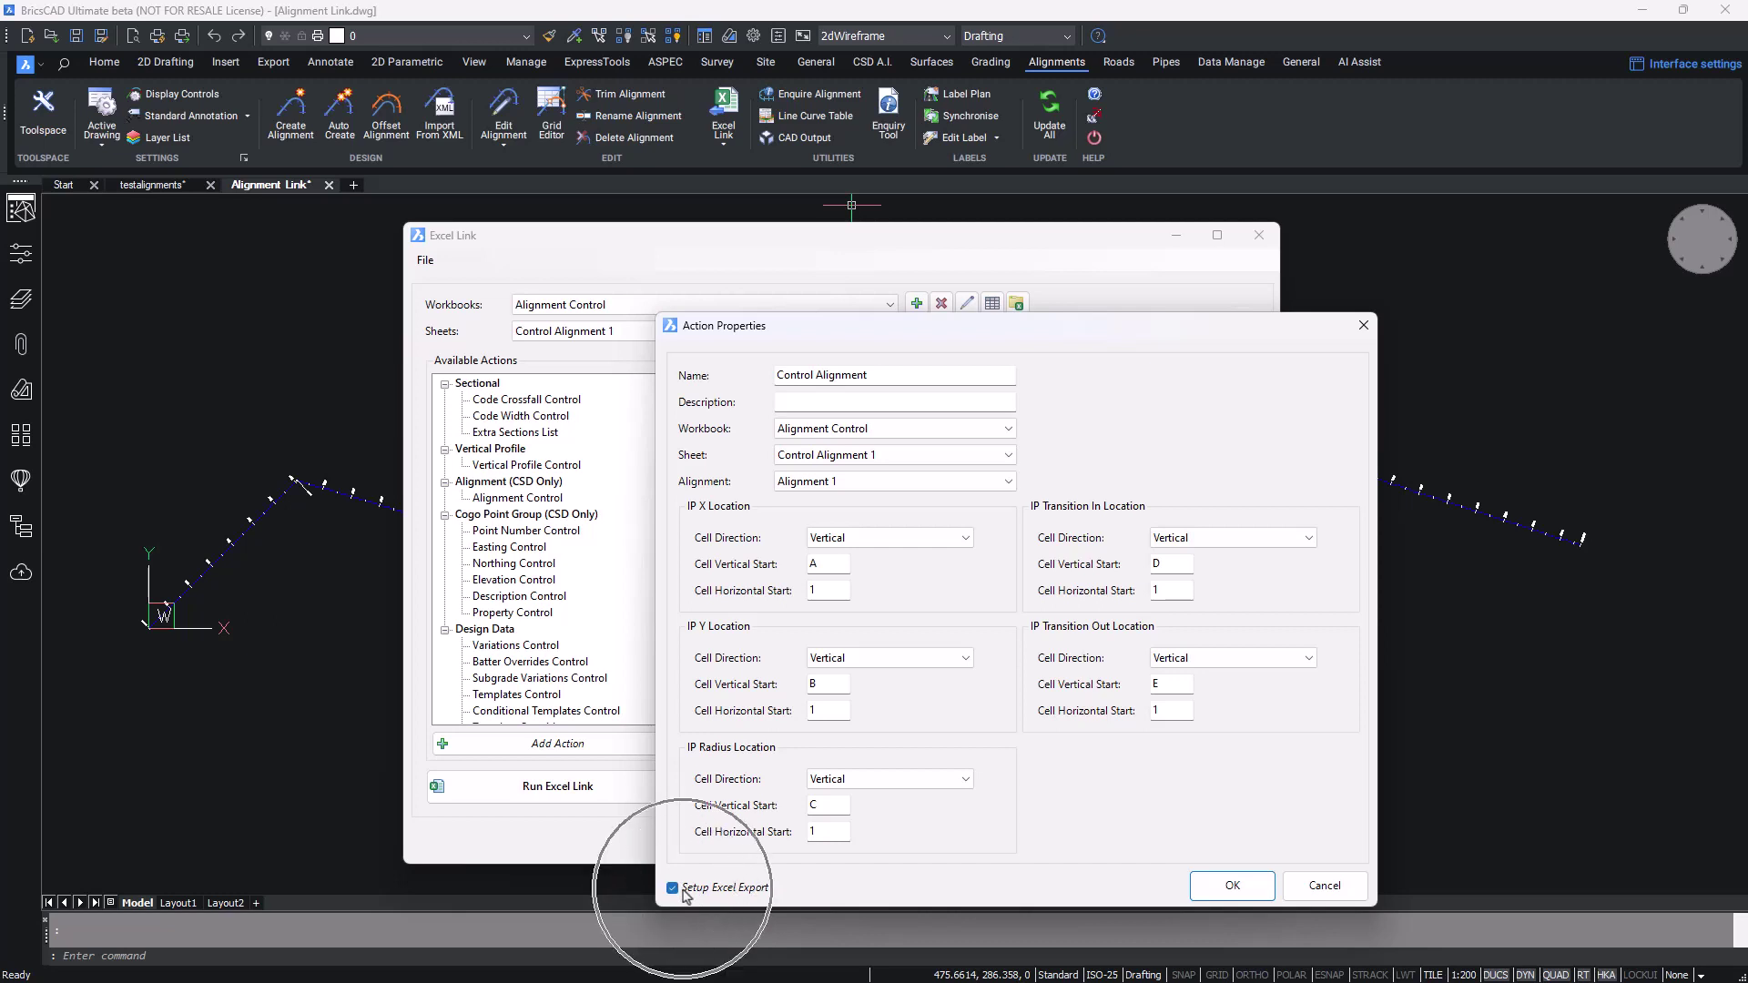
click(1231, 884)
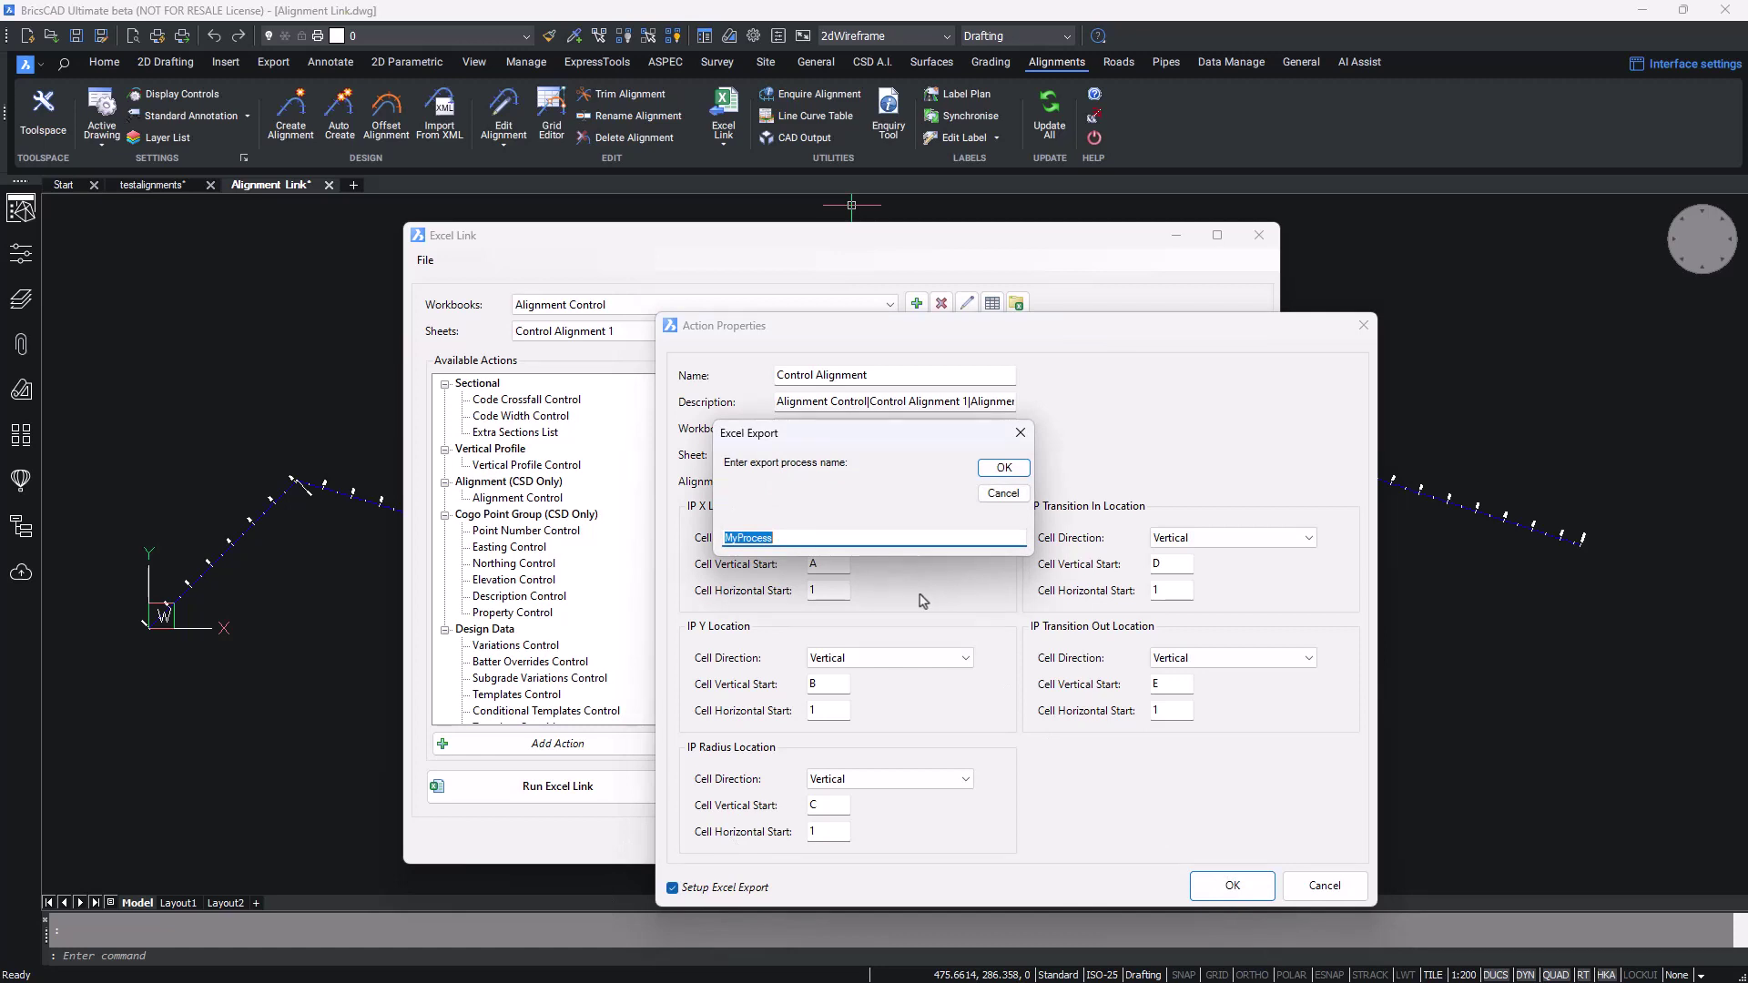
text(Pr)
key(Return)
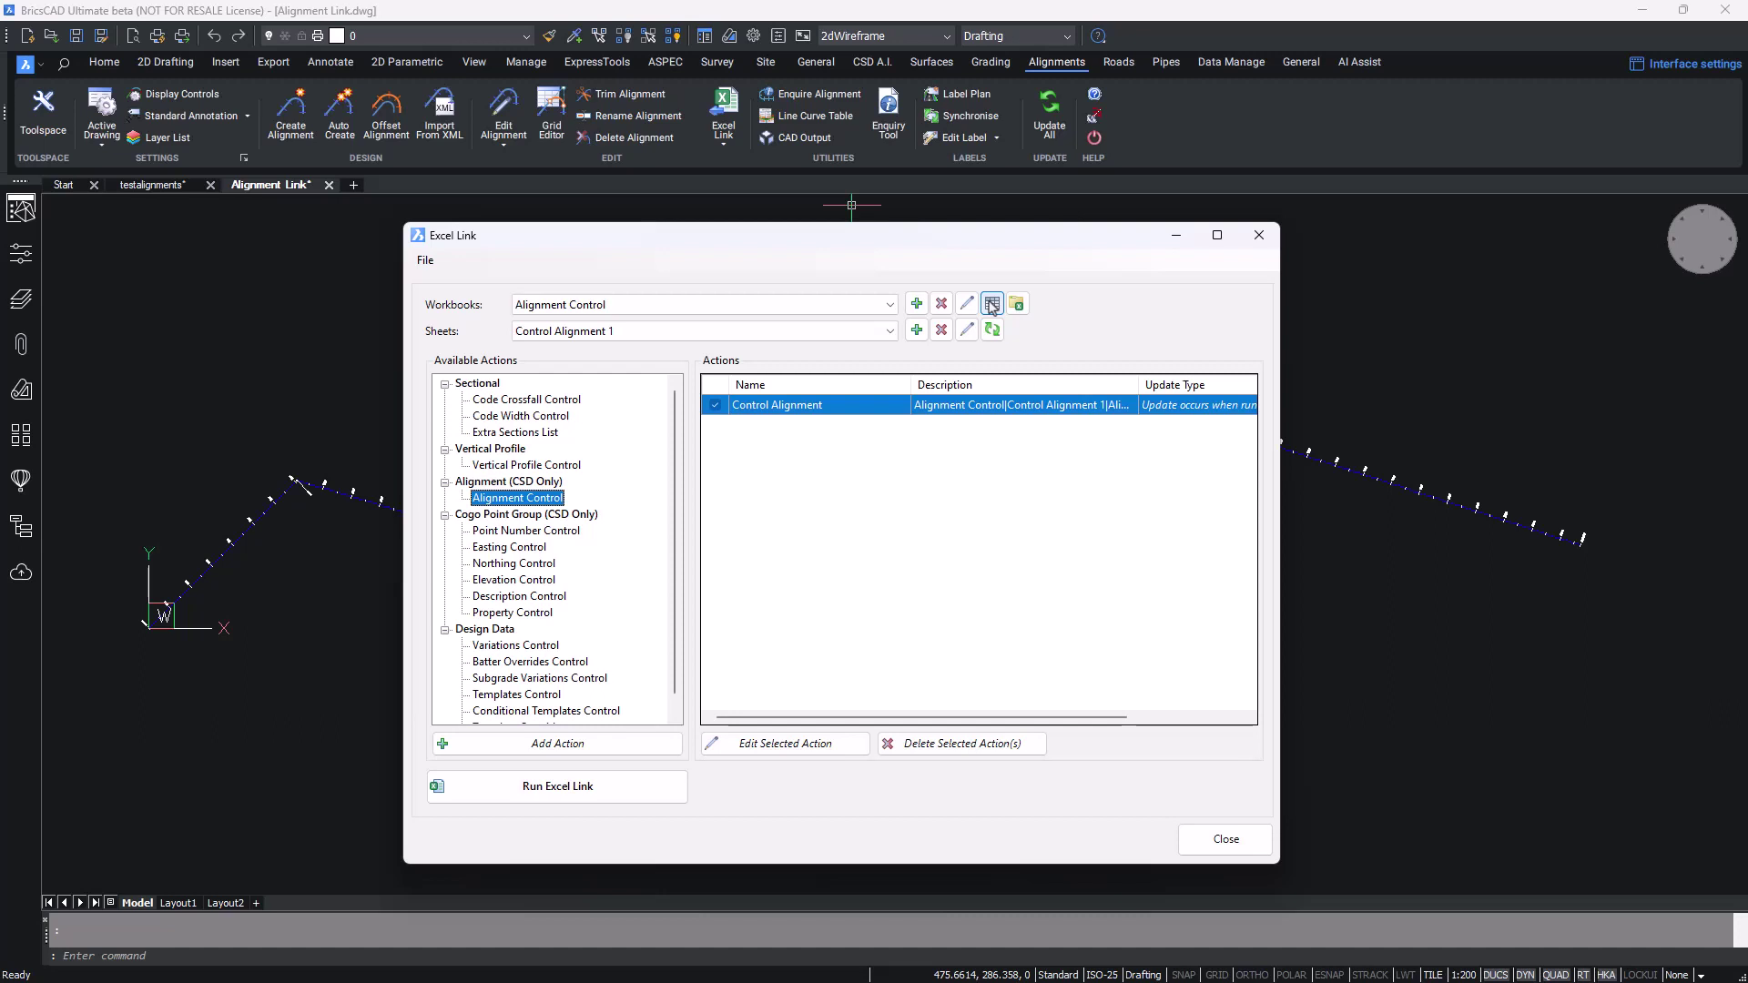
Open and close the spreadsheet editor, move Excel Link to the top right, and show the whole alignment
click(992, 306)
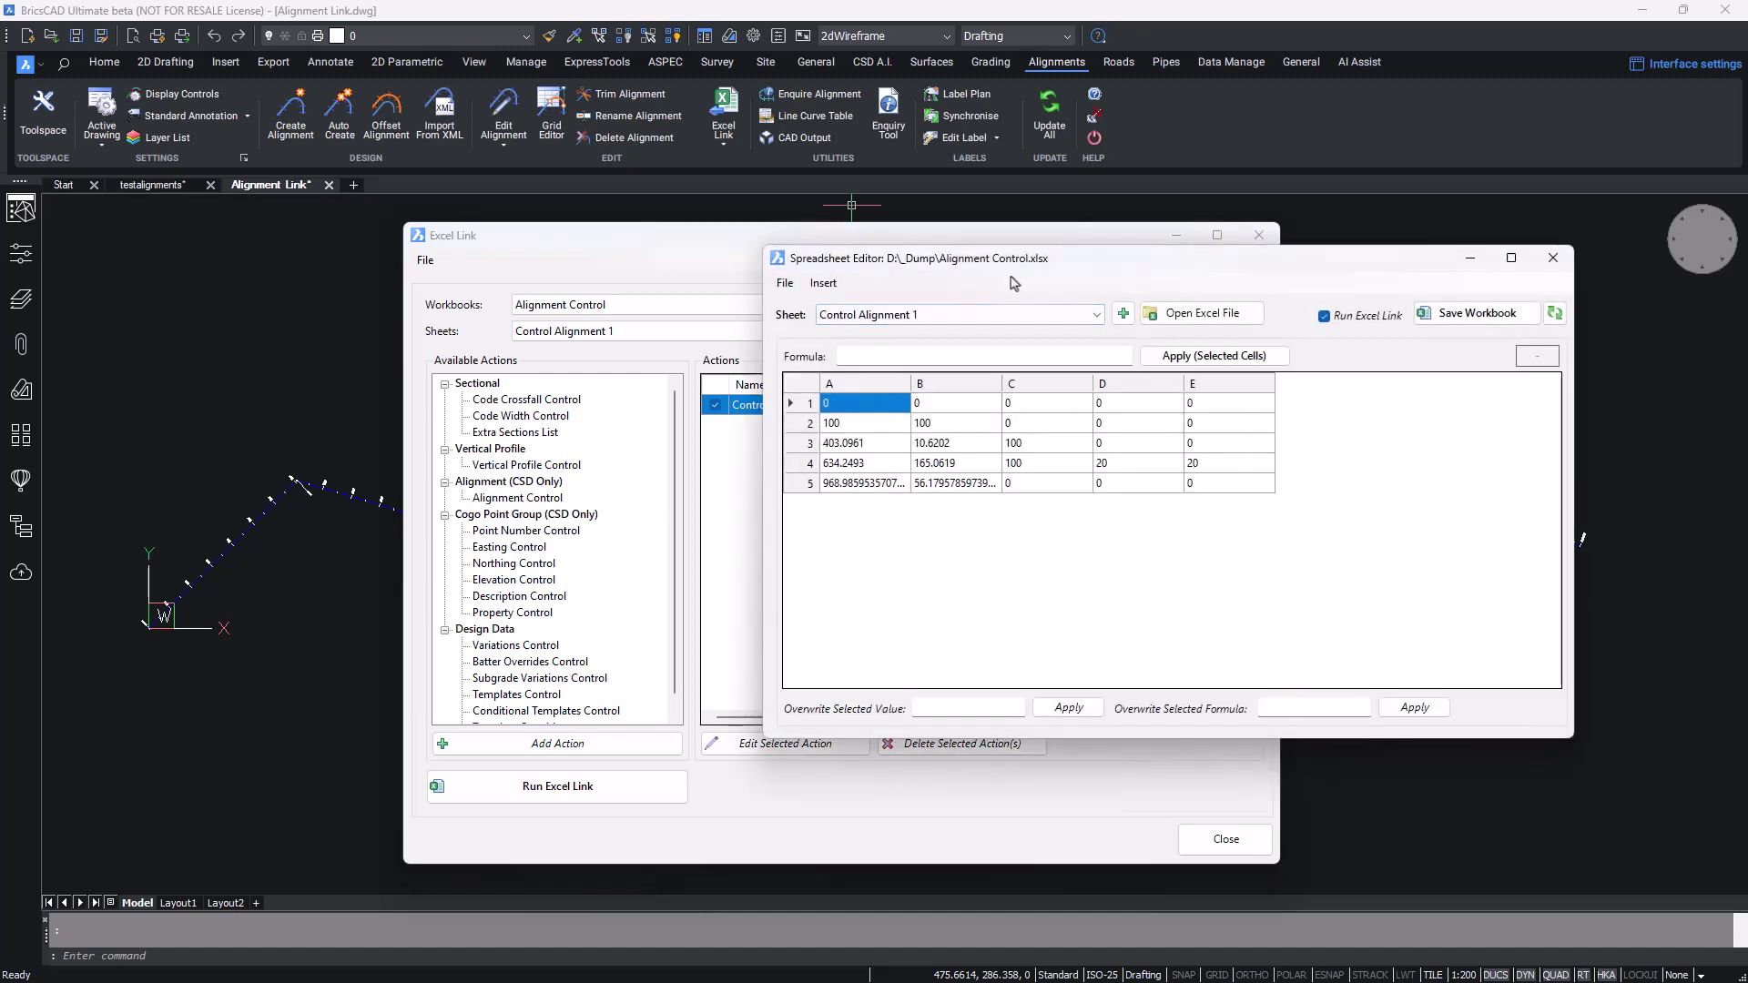
drag(1013, 284, 998, 421)
click(992, 305)
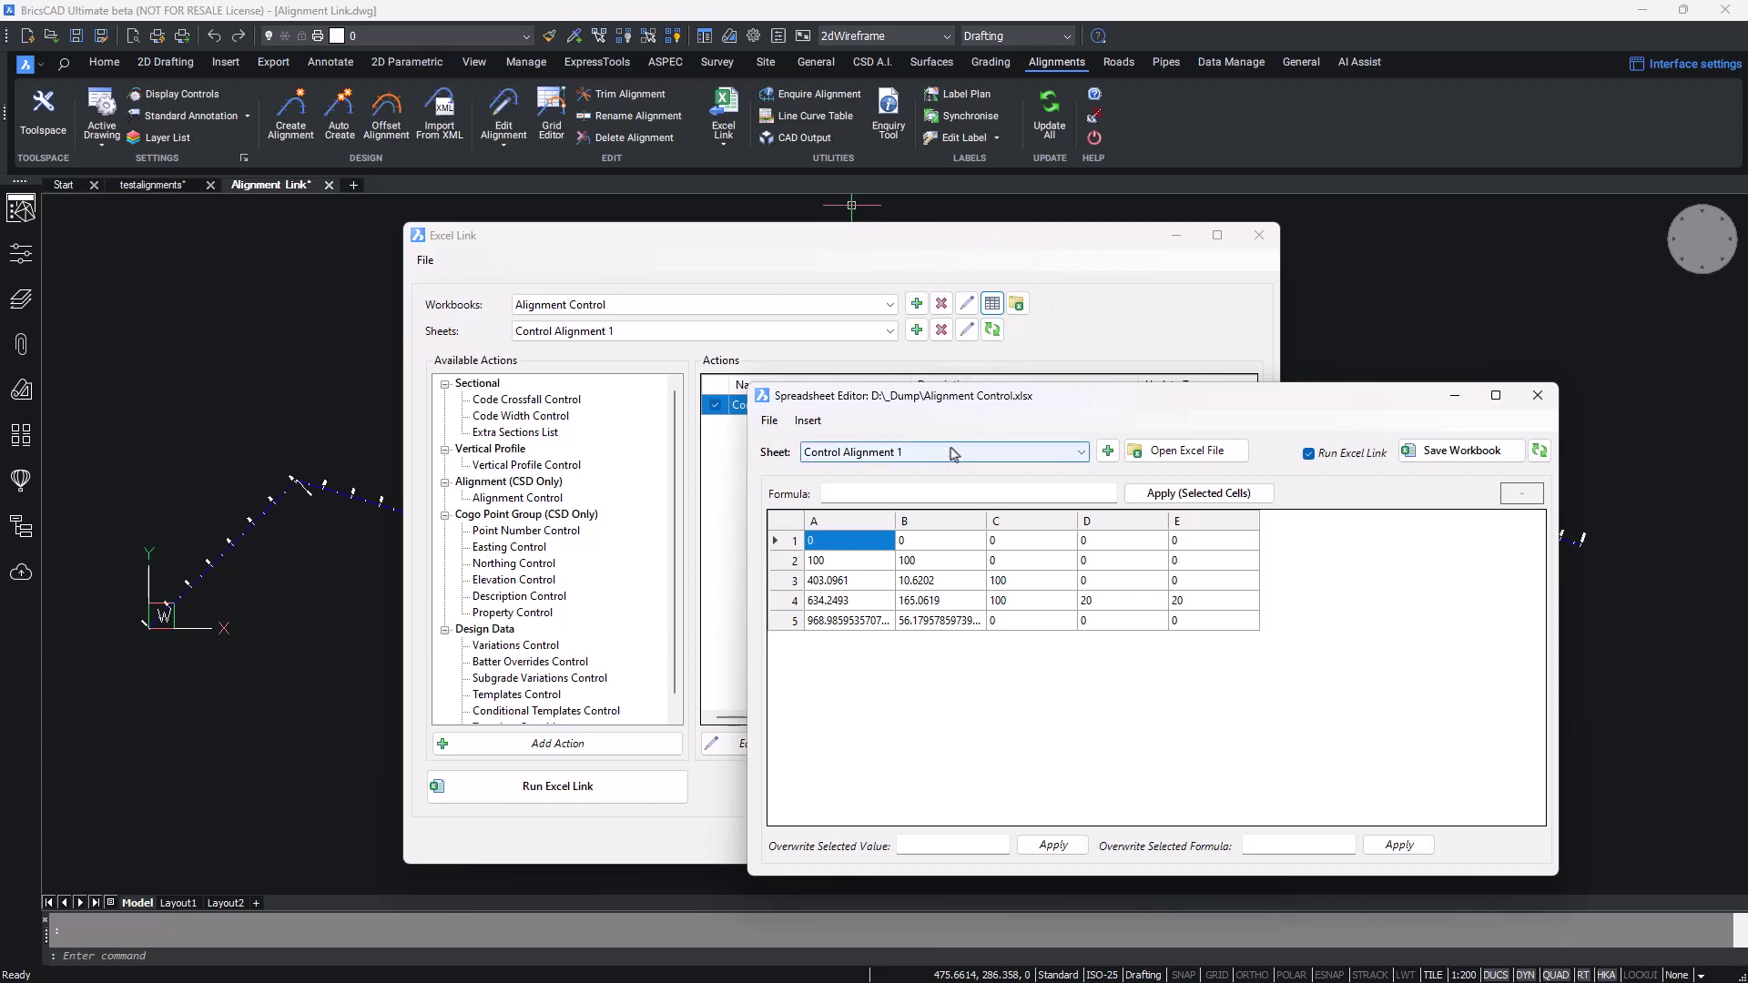
click(1027, 405)
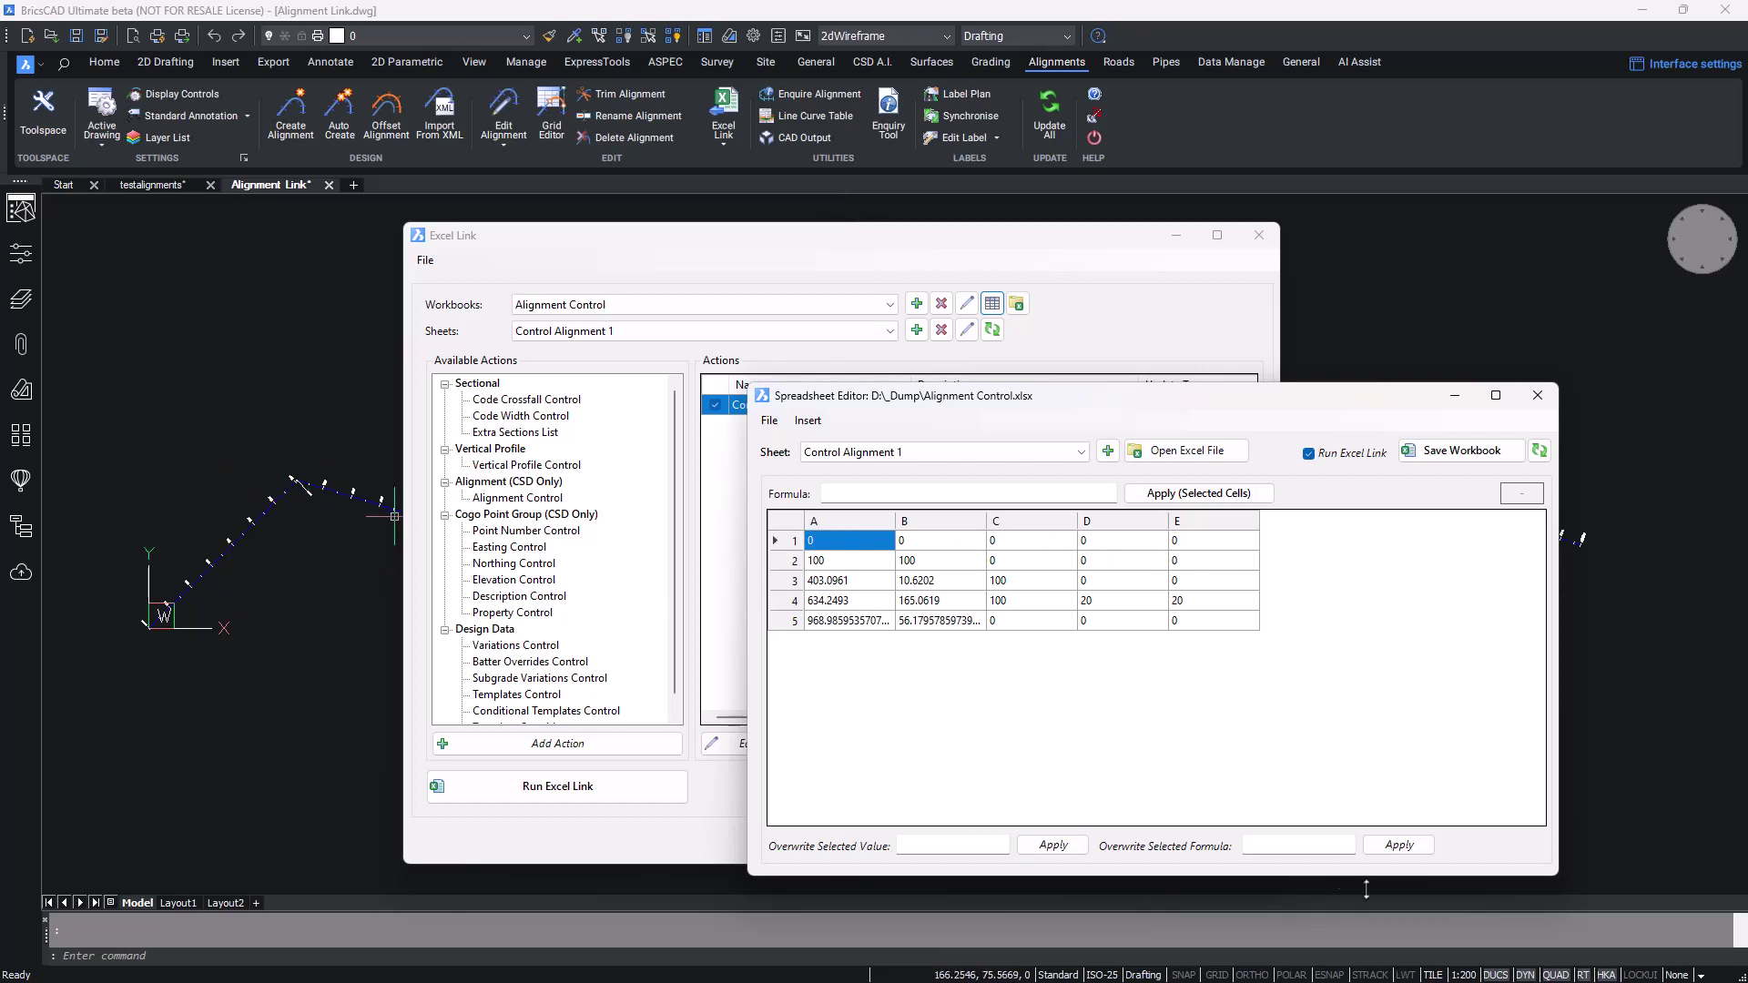
click(1538, 404)
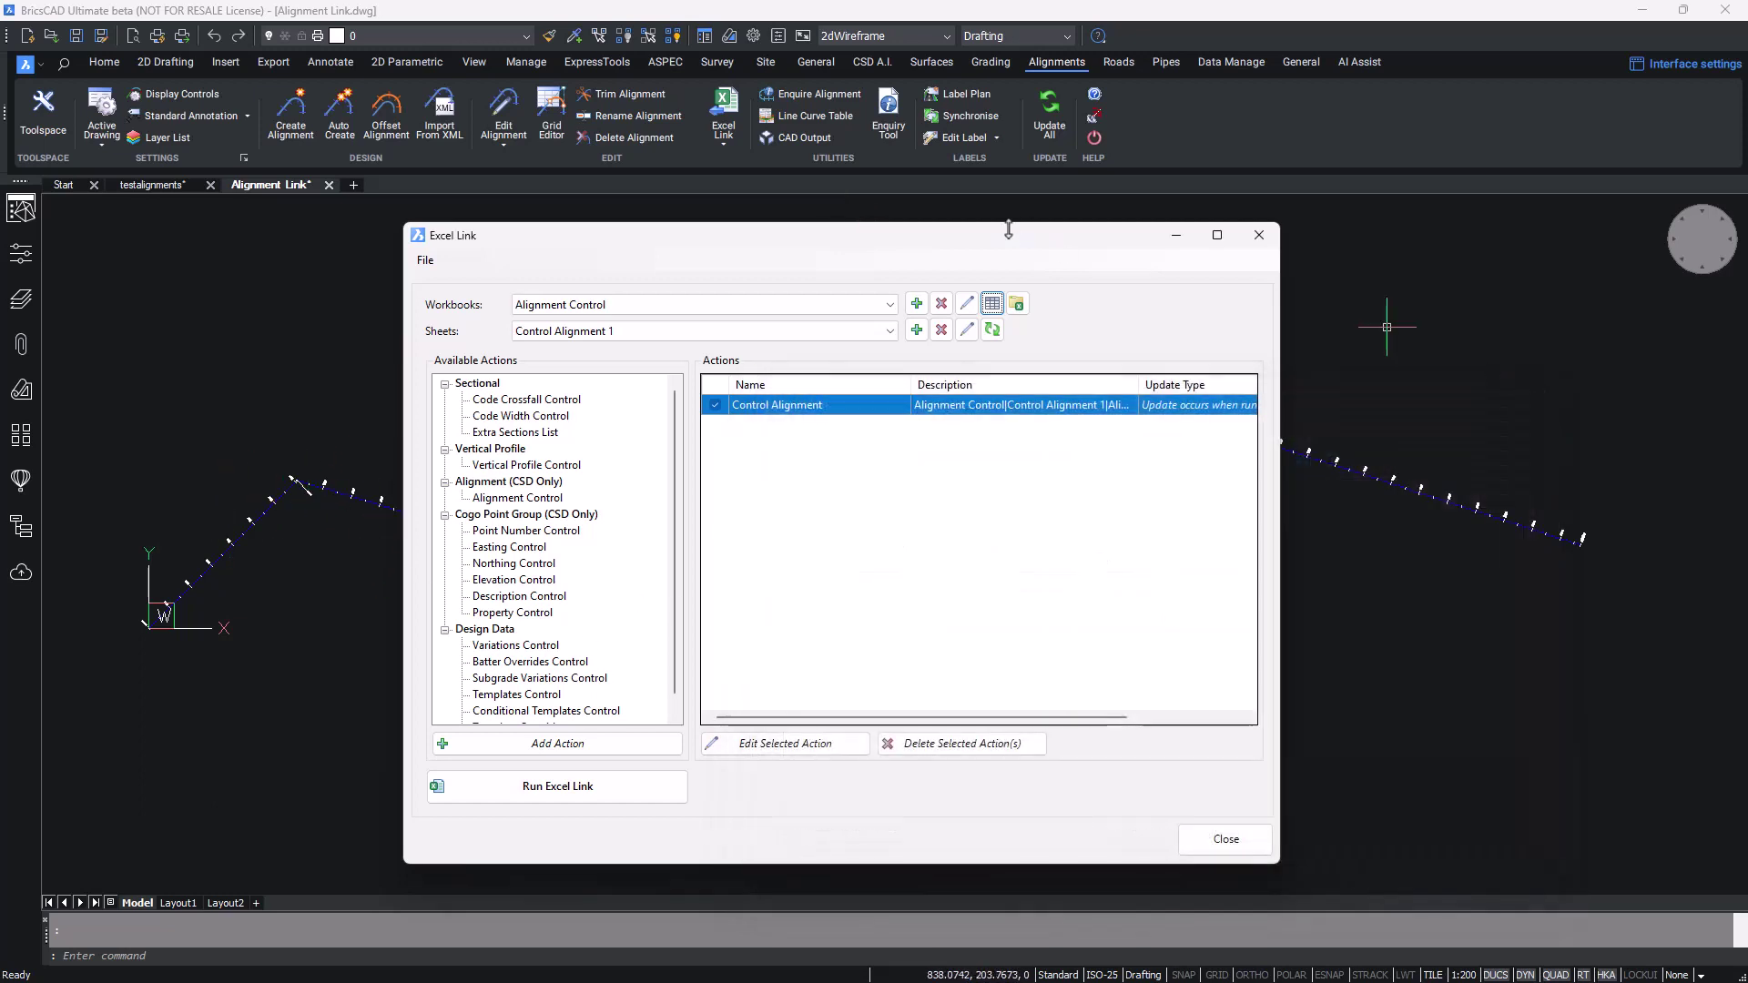
mouse_move(972, 223)
mouse_down()
mouse_move(1139, 380)
mouse_move(1295, 233)
mouse_move(1377, 31)
mouse_move(1401, 84)
mouse_up()
scroll(710, 597, down, 2)
scroll(709, 597, down, 1)
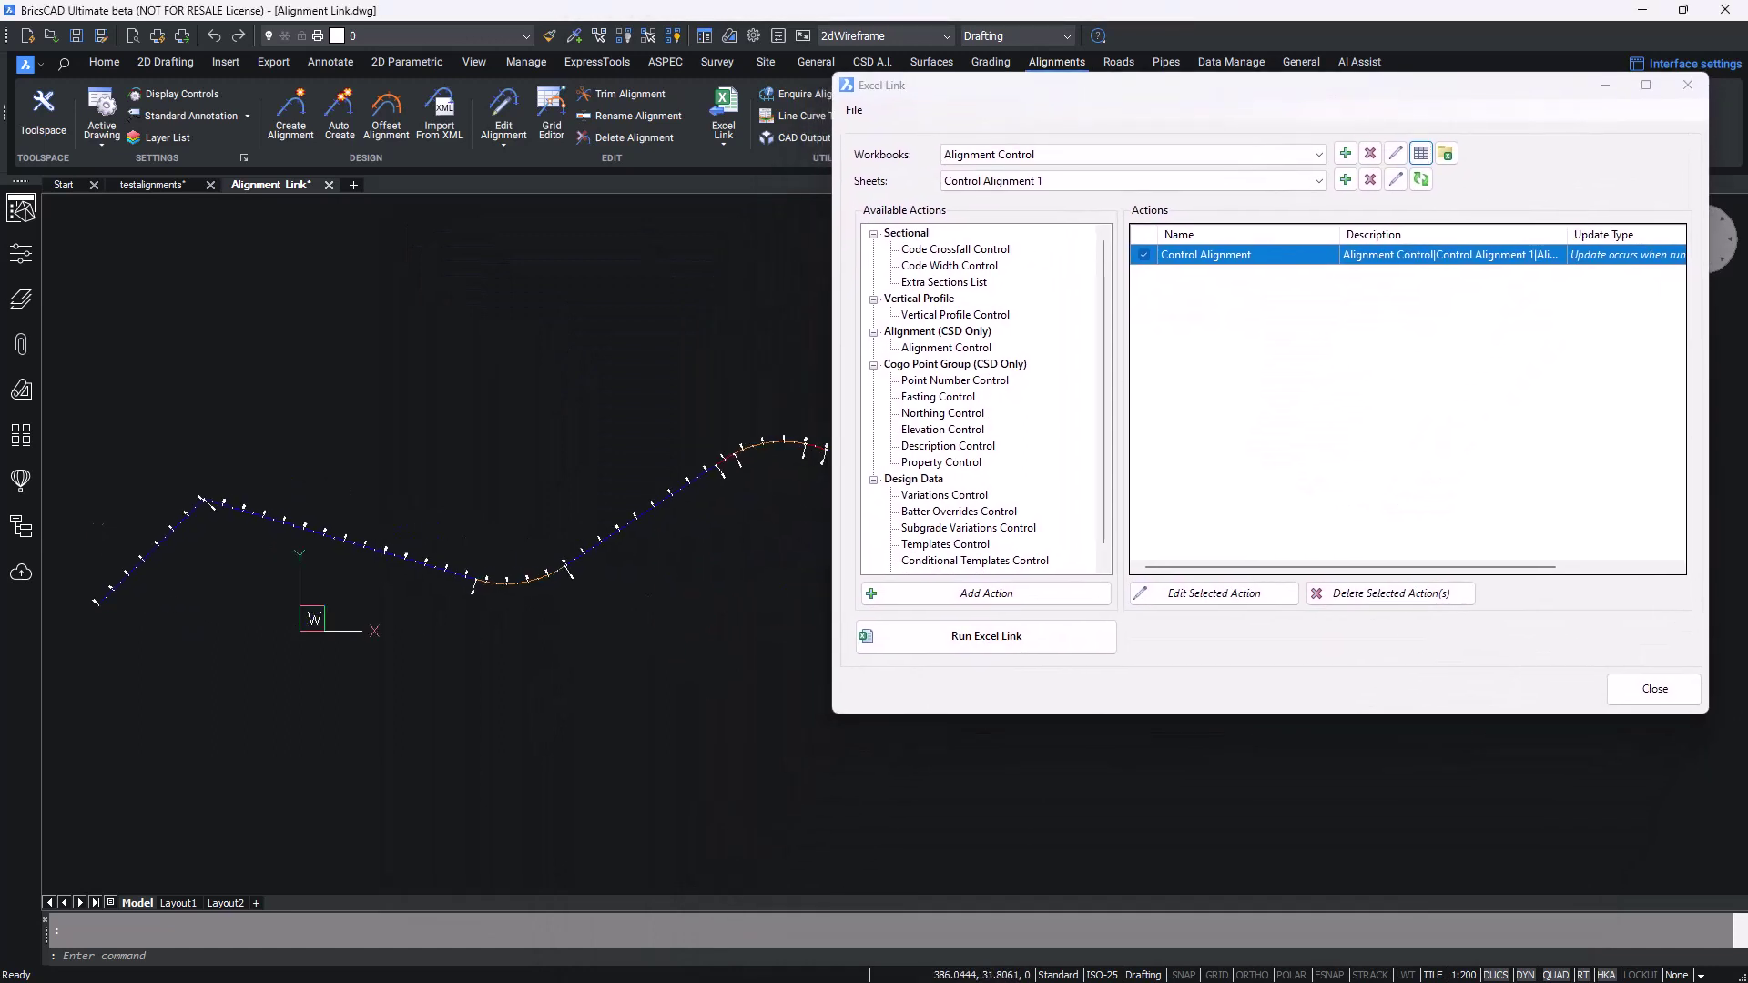
middle_drag(709, 597, 524, 546)
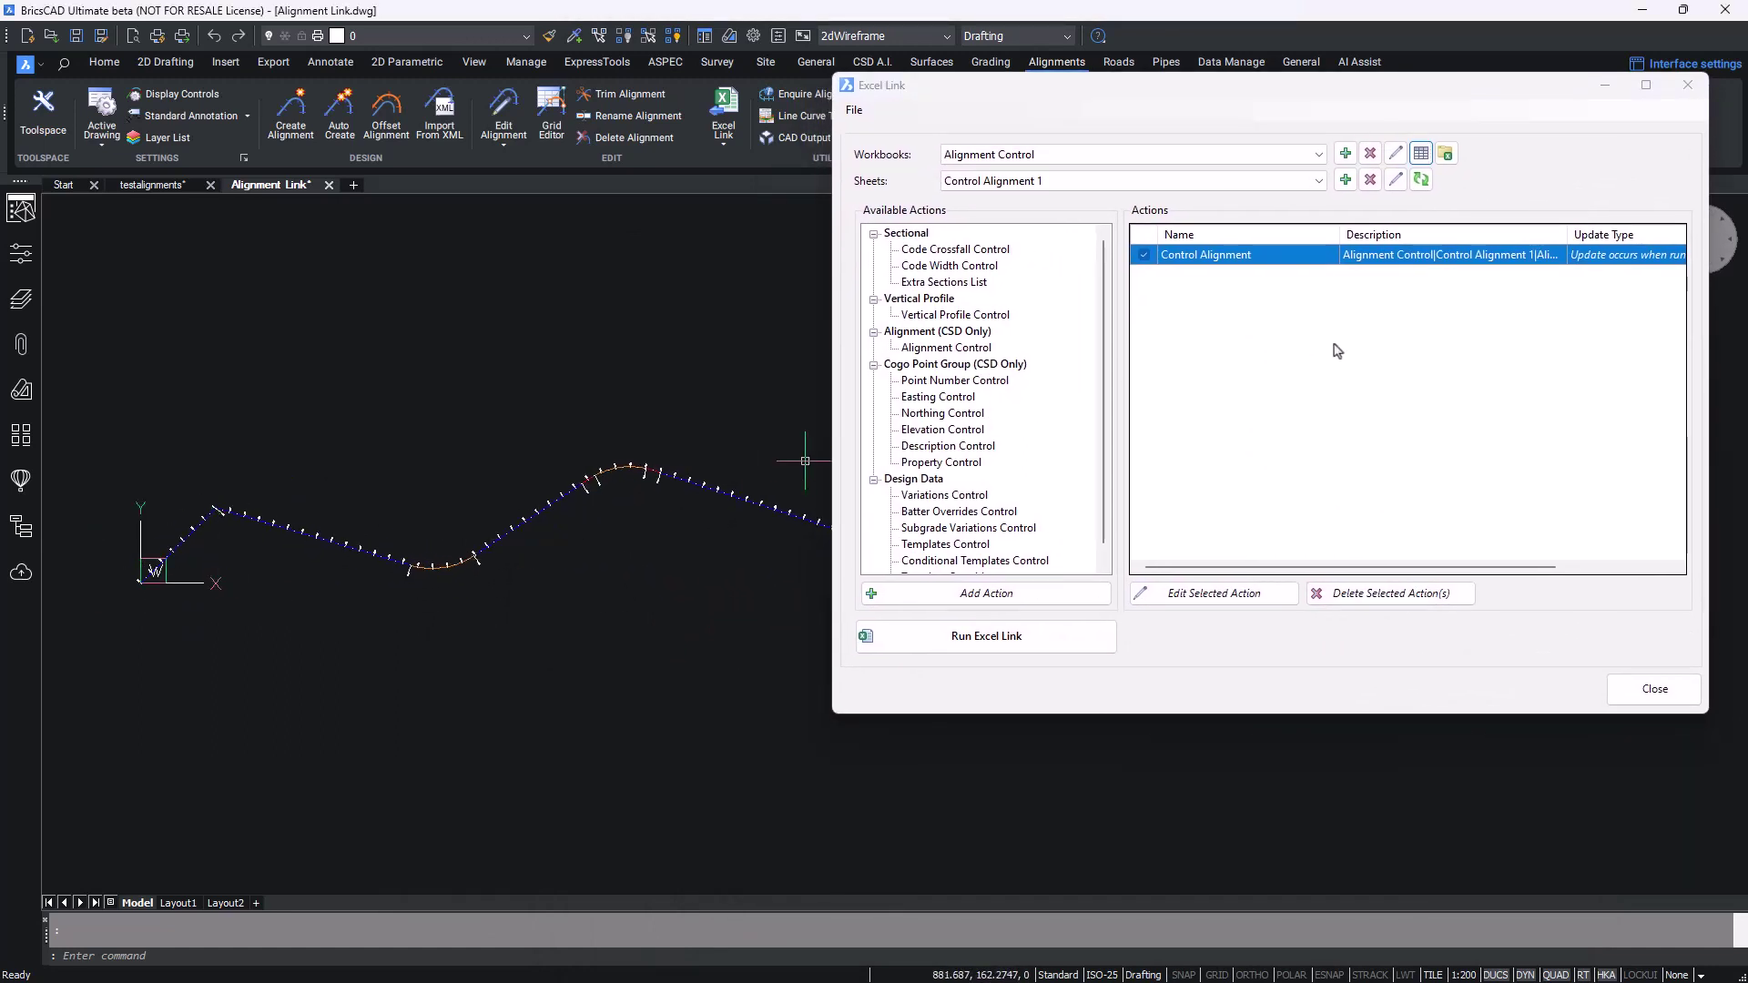
Reopen the spreadsheet editor and set the start X in A1 to -100, saving the workbook
click(1421, 154)
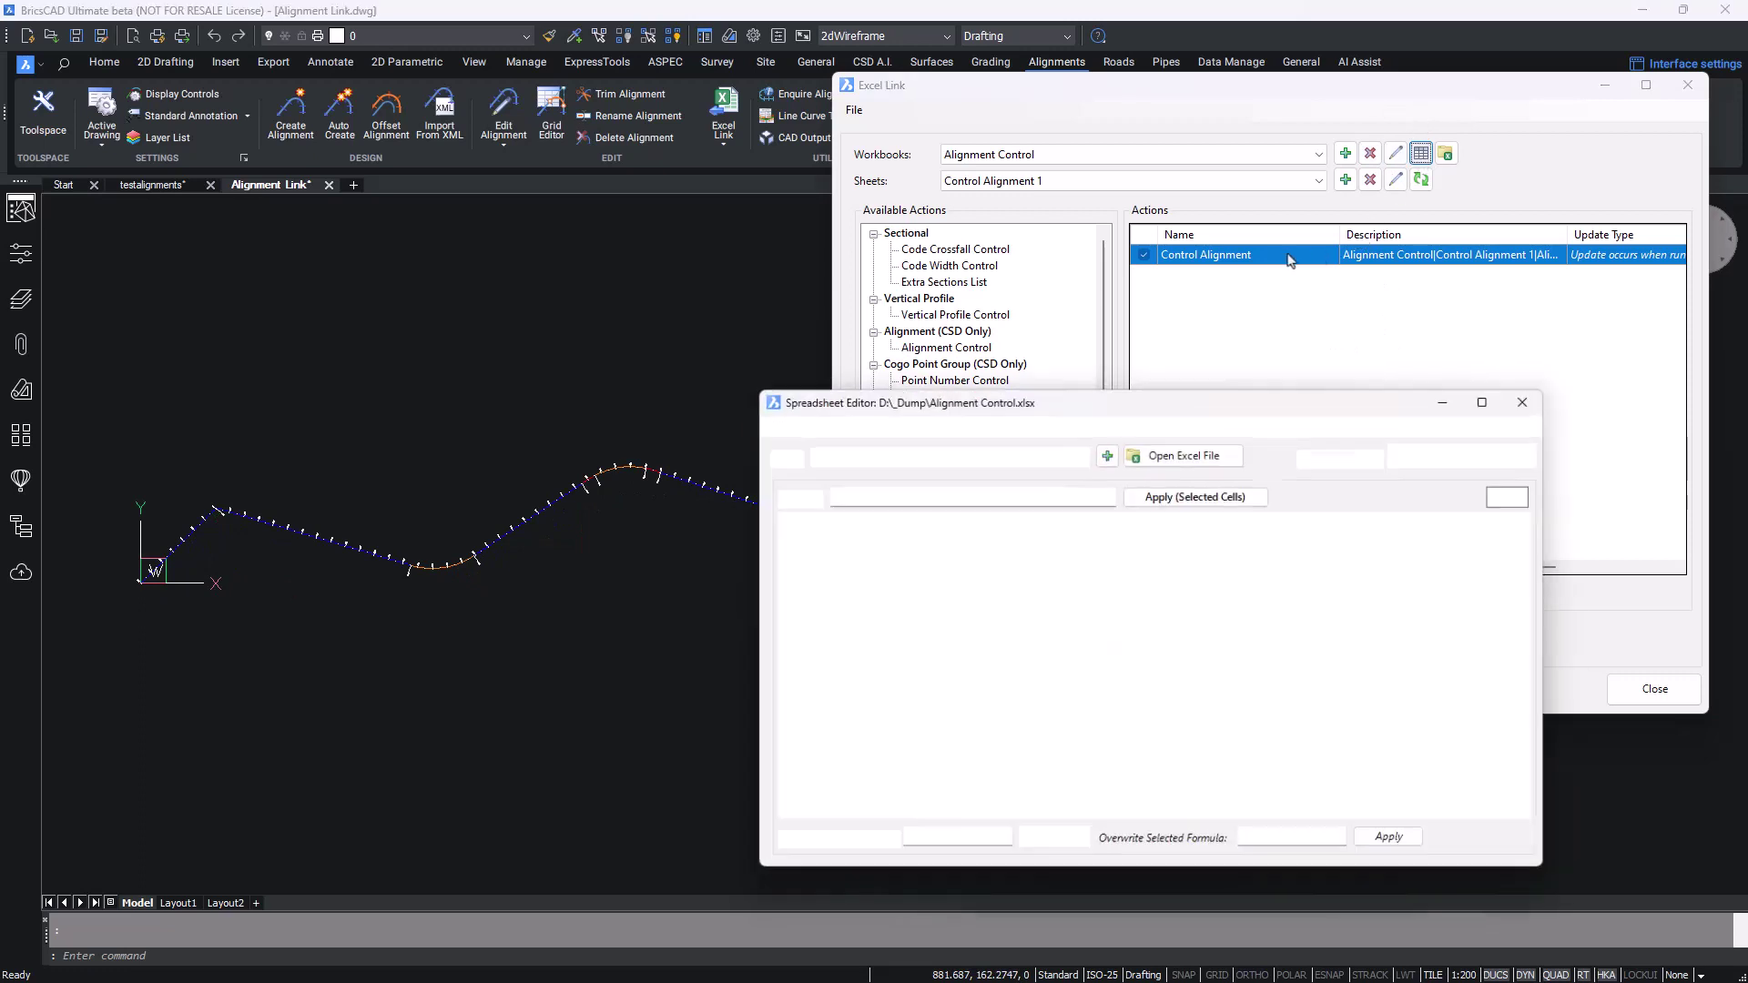
drag(1113, 403, 1222, 234)
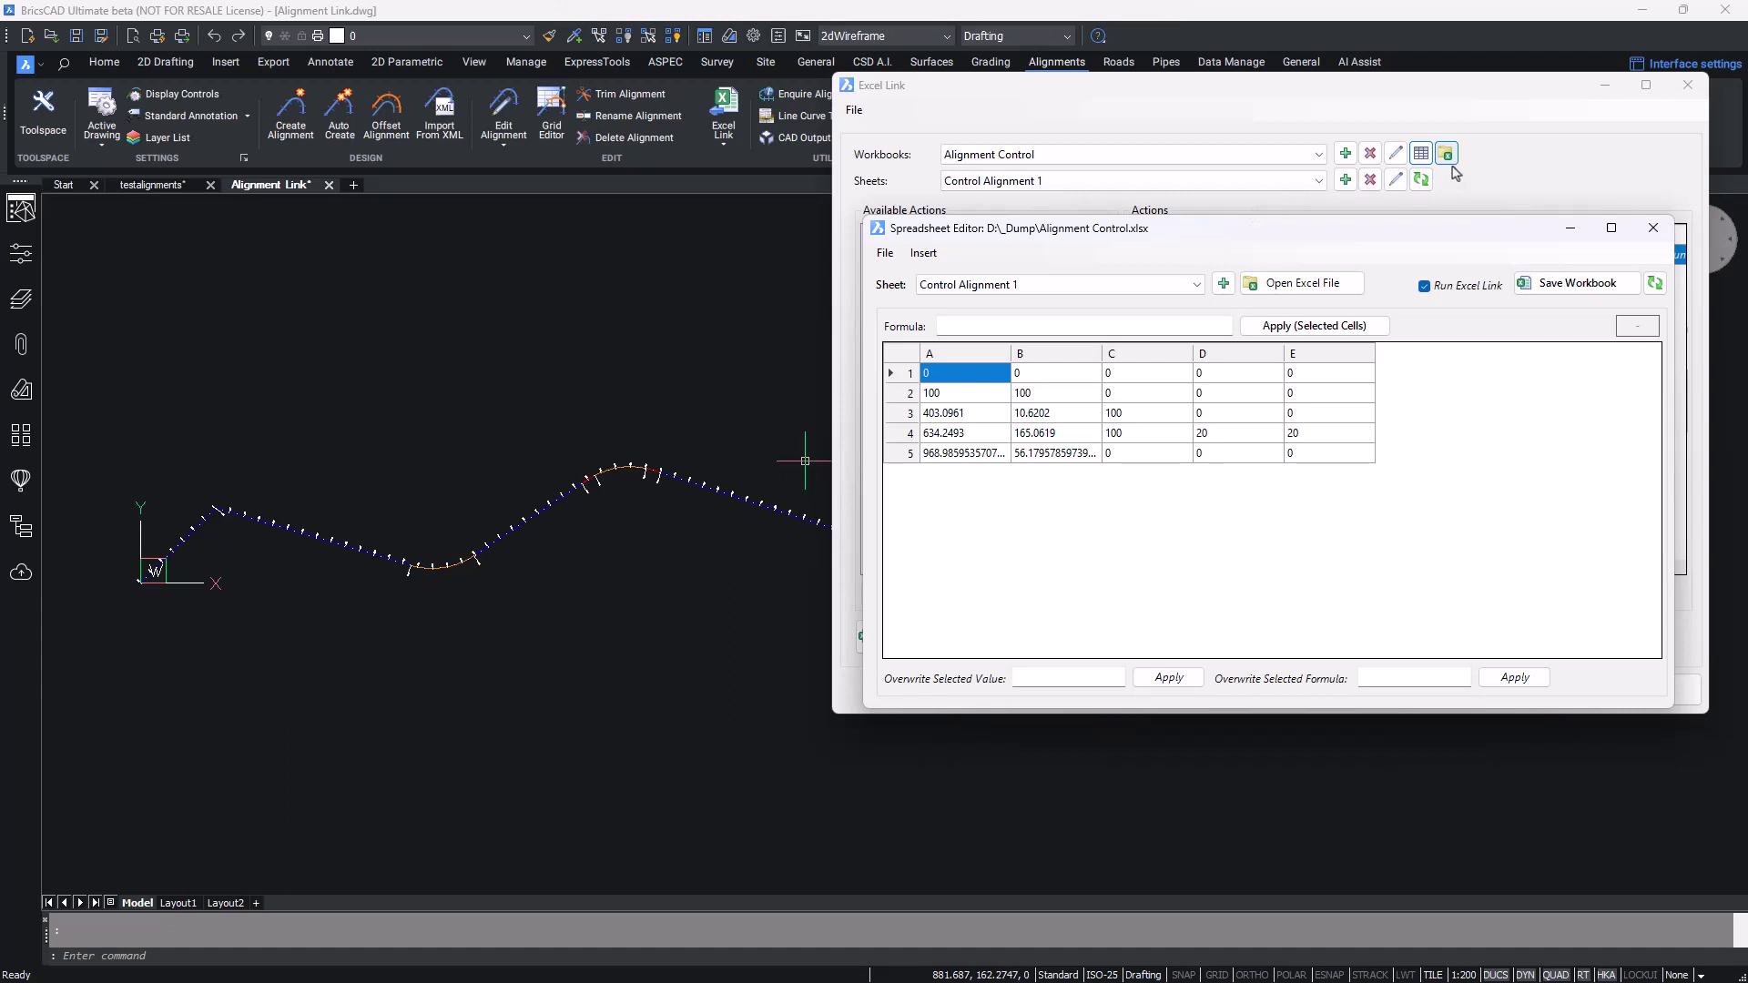
drag(1363, 238, 1381, 310)
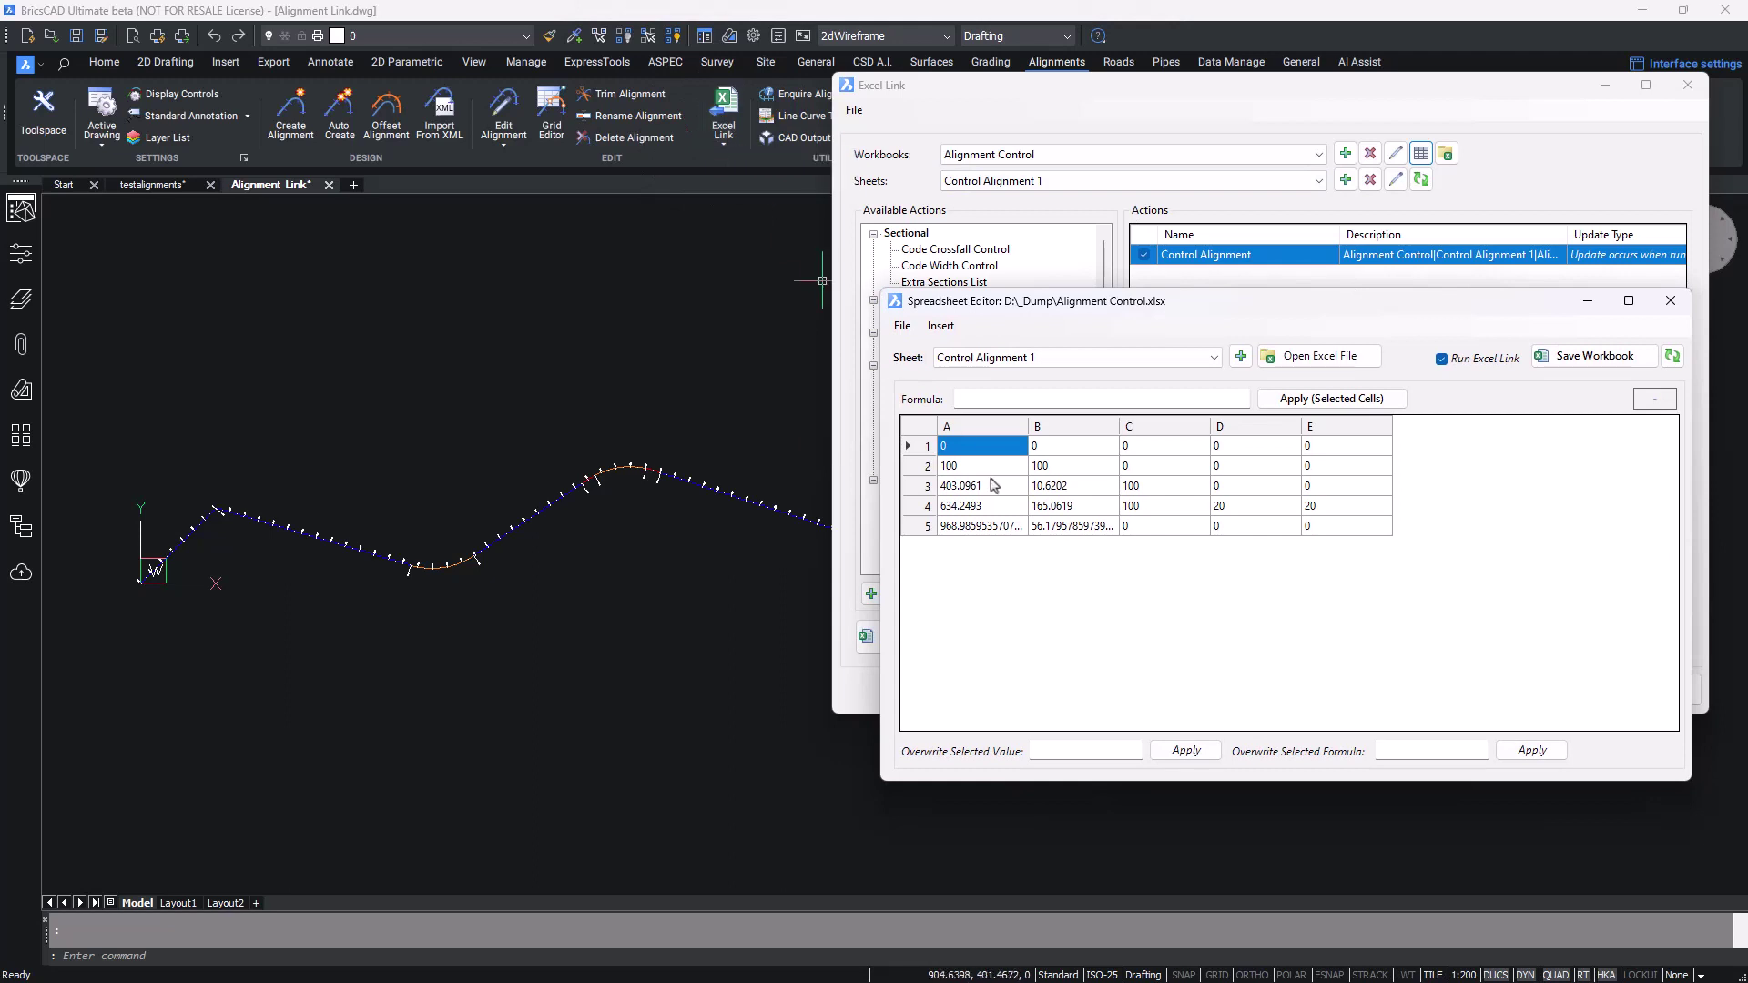
click(962, 452)
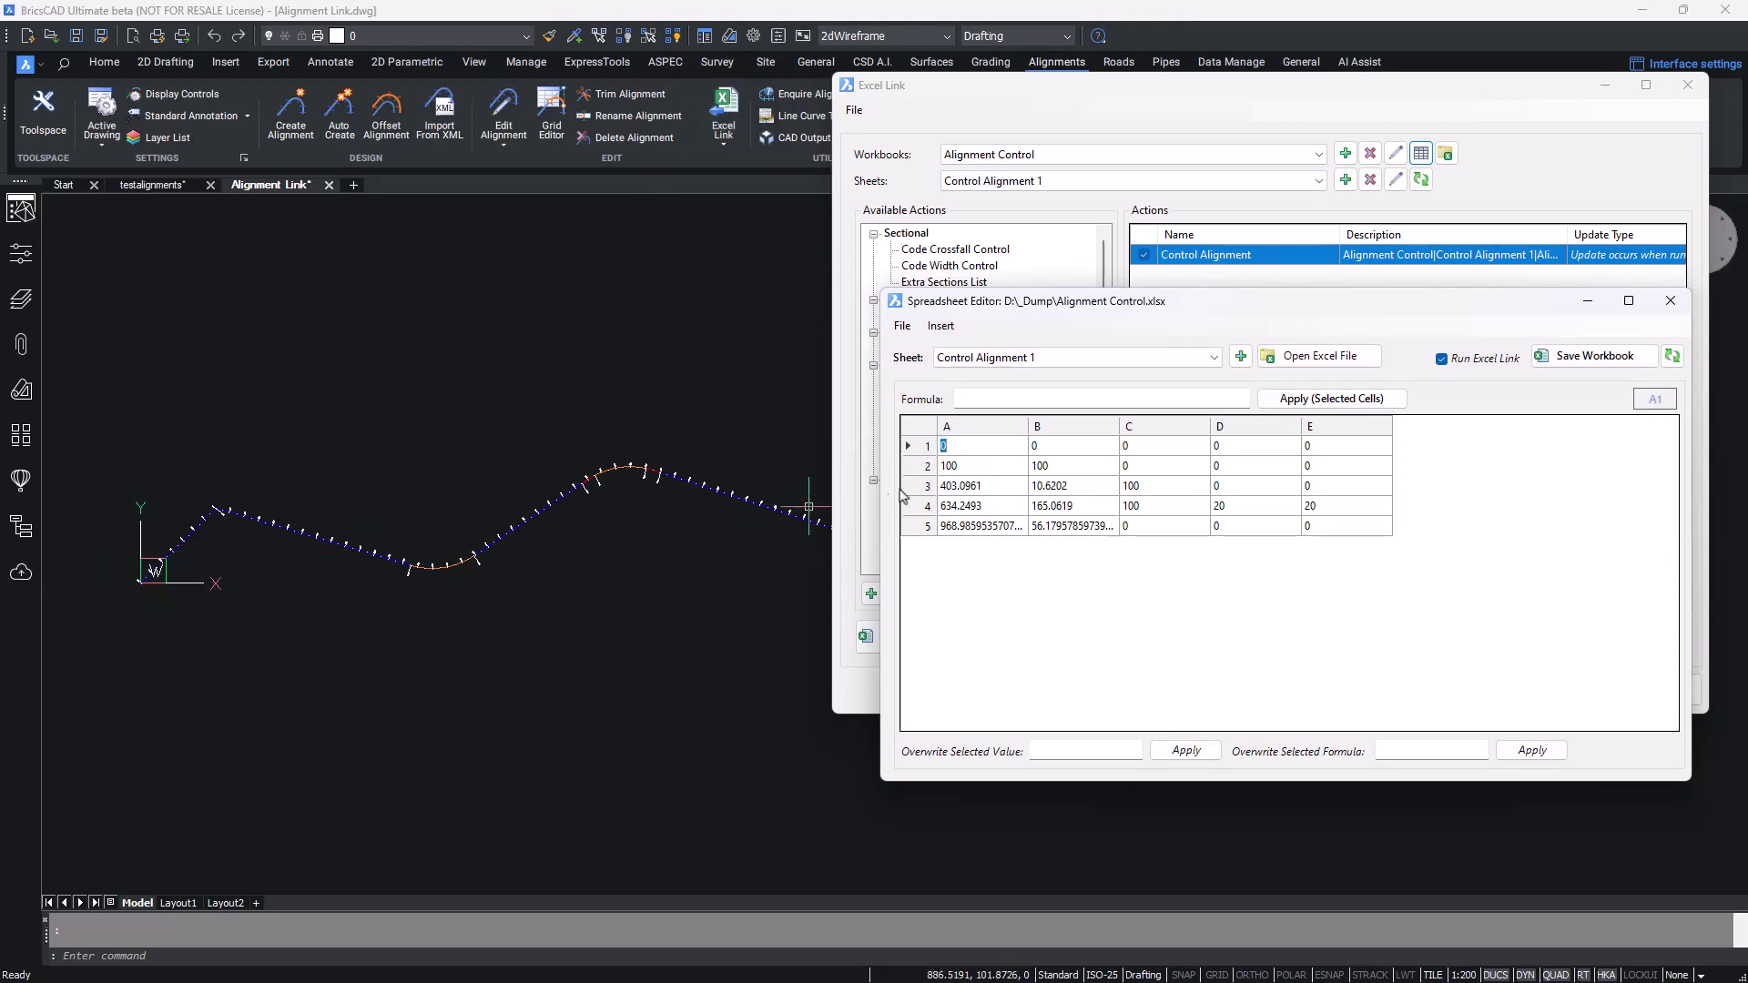
text(-100)
click(1589, 359)
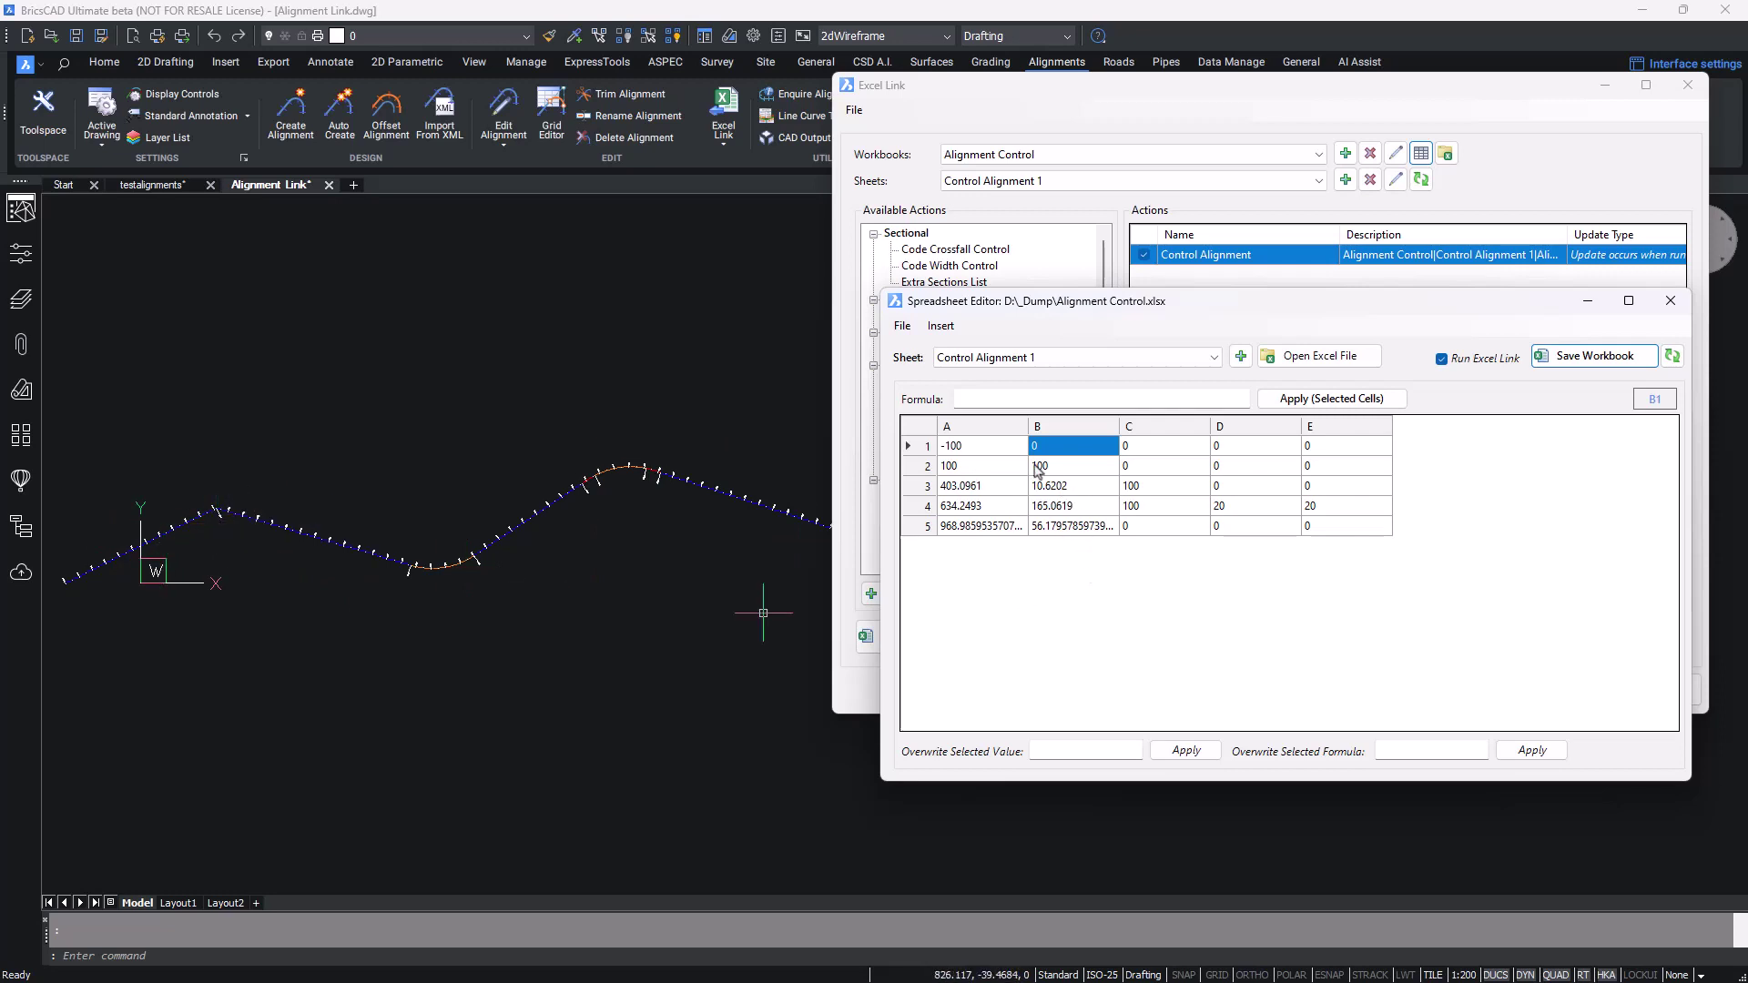
Give C2 a 100 radius and D3/E3 transitions of 20, saving after each edit
click(979, 469)
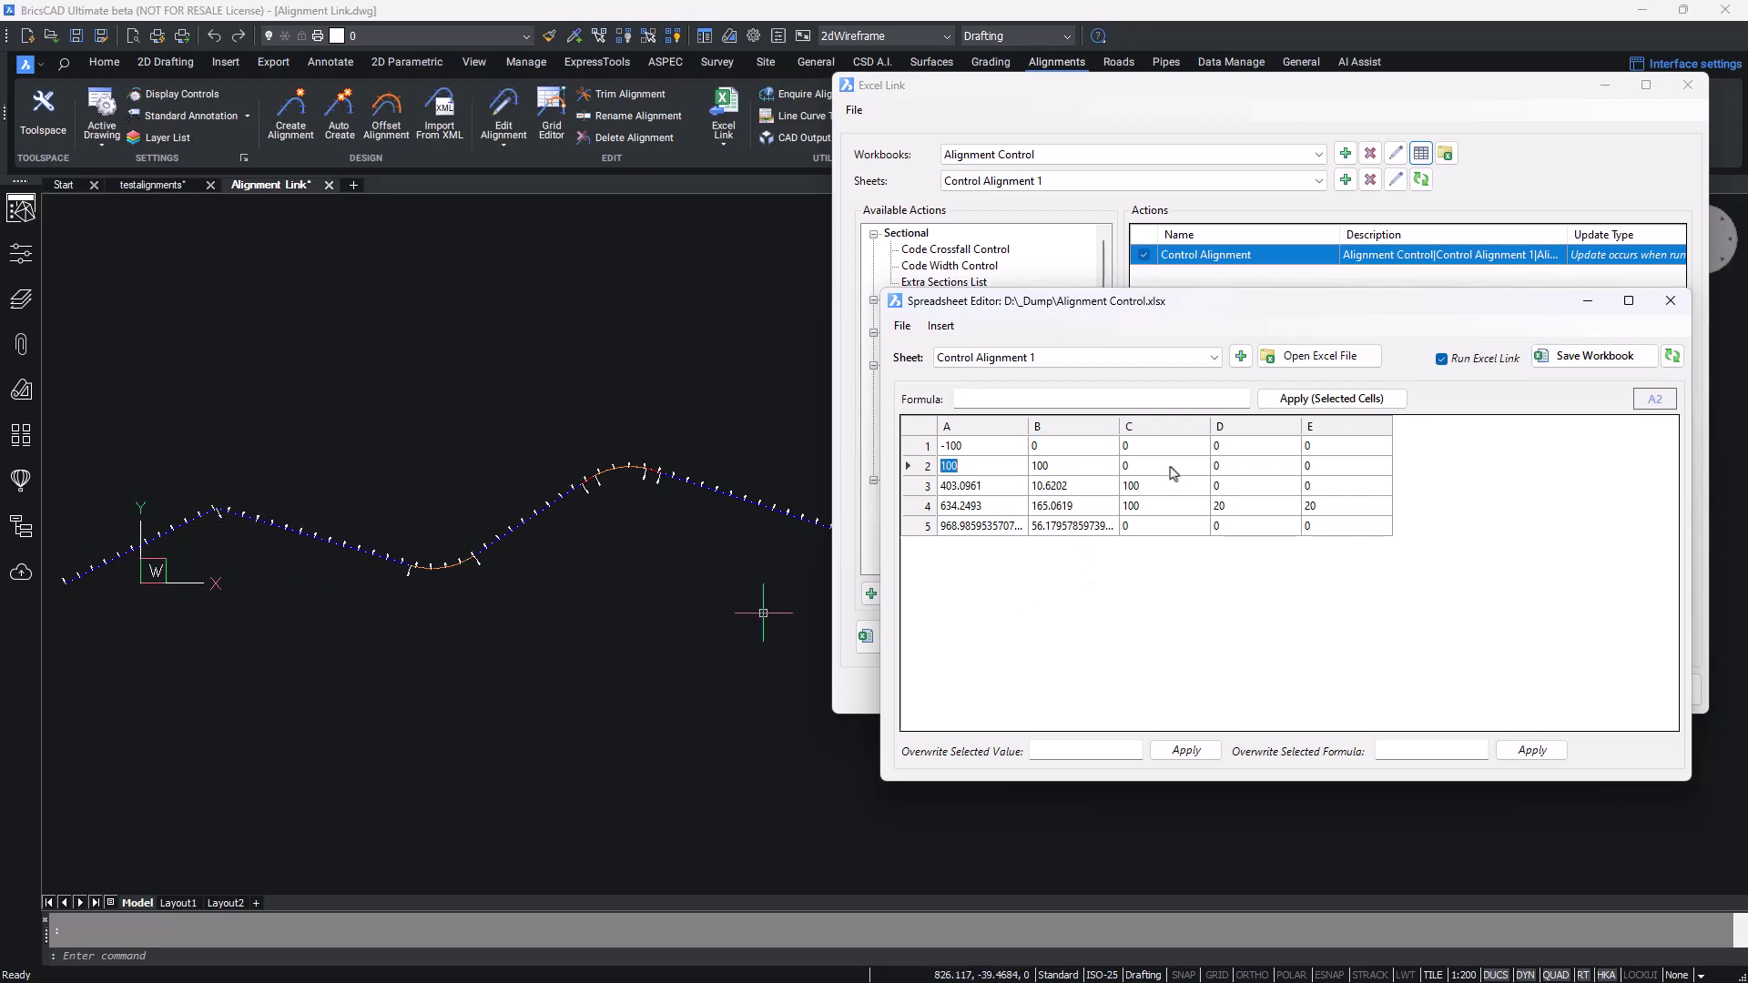
click(1172, 468)
text(100)
click(1594, 362)
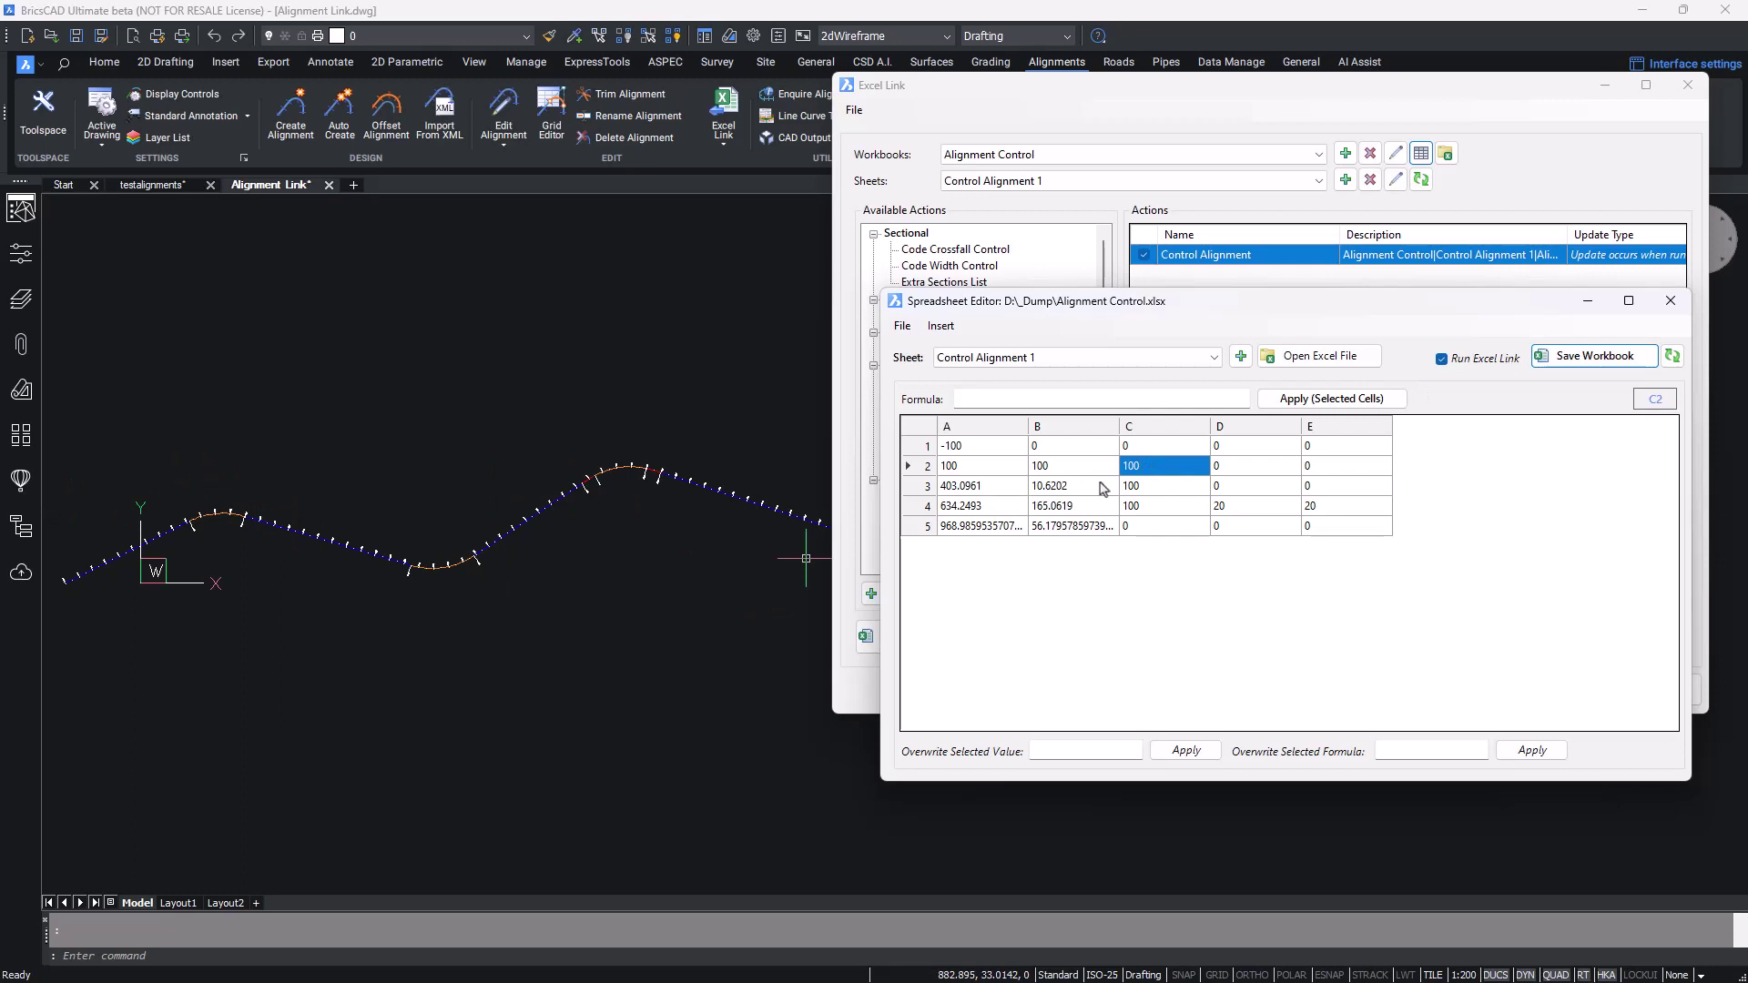
click(1226, 487)
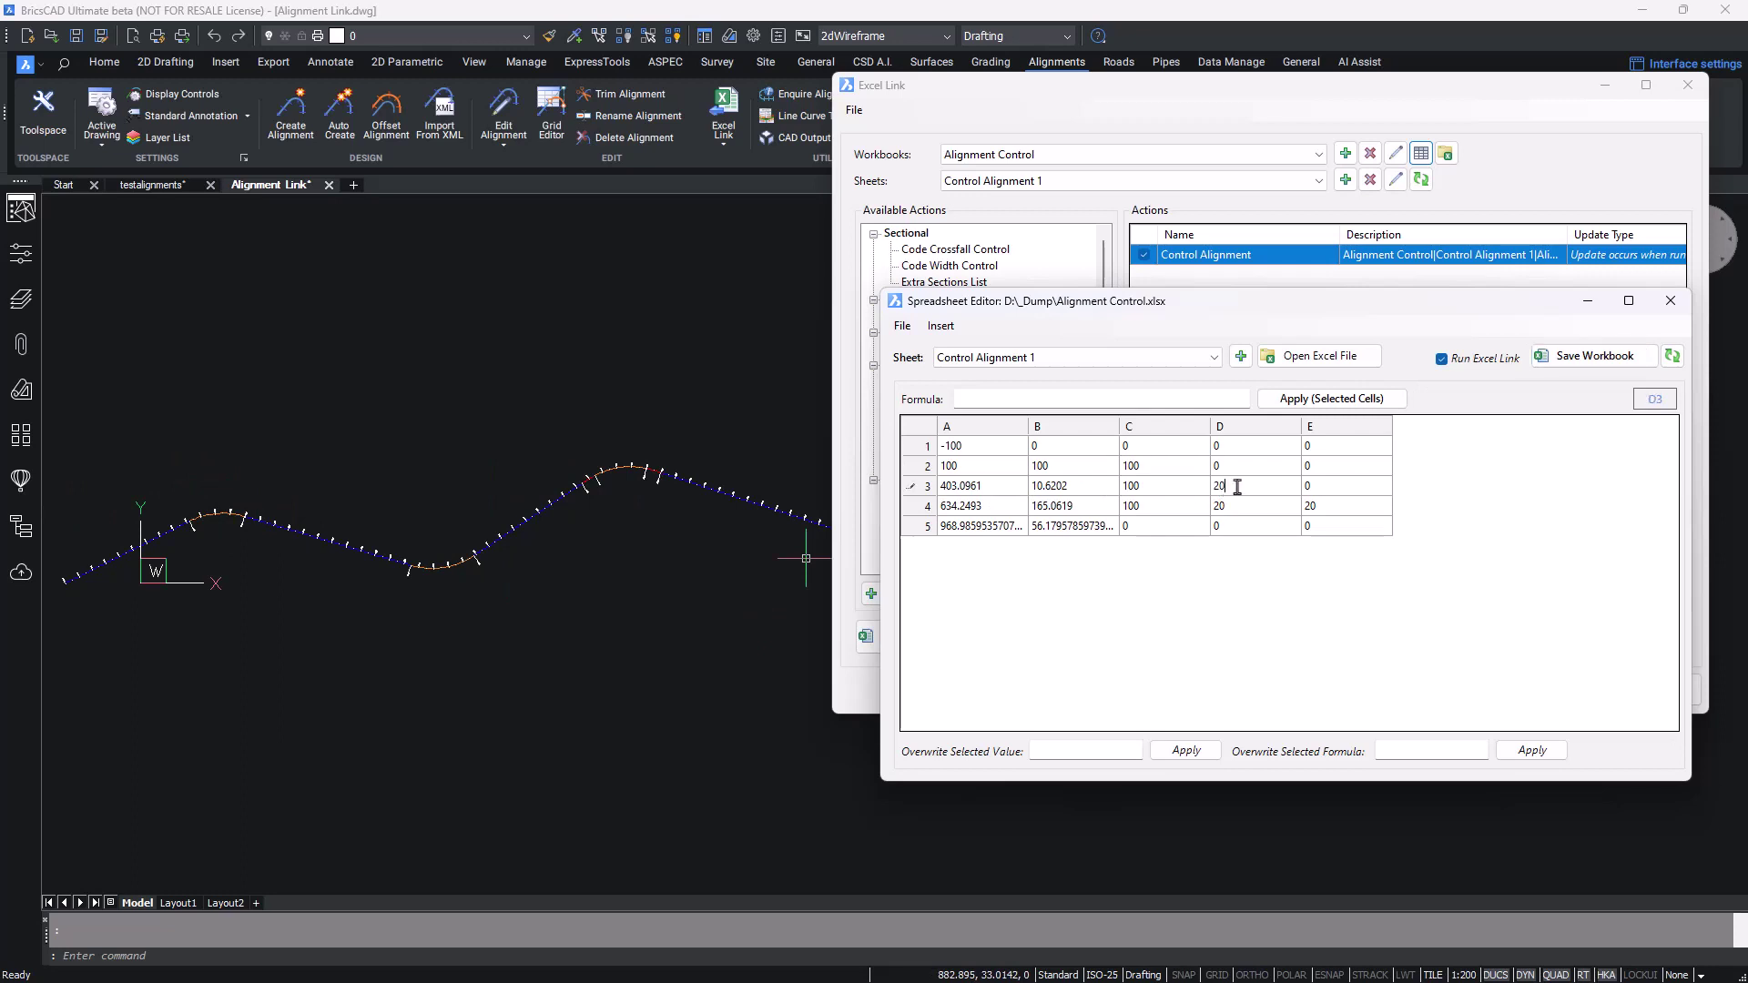
click(1311, 489)
text(20)
click(1560, 363)
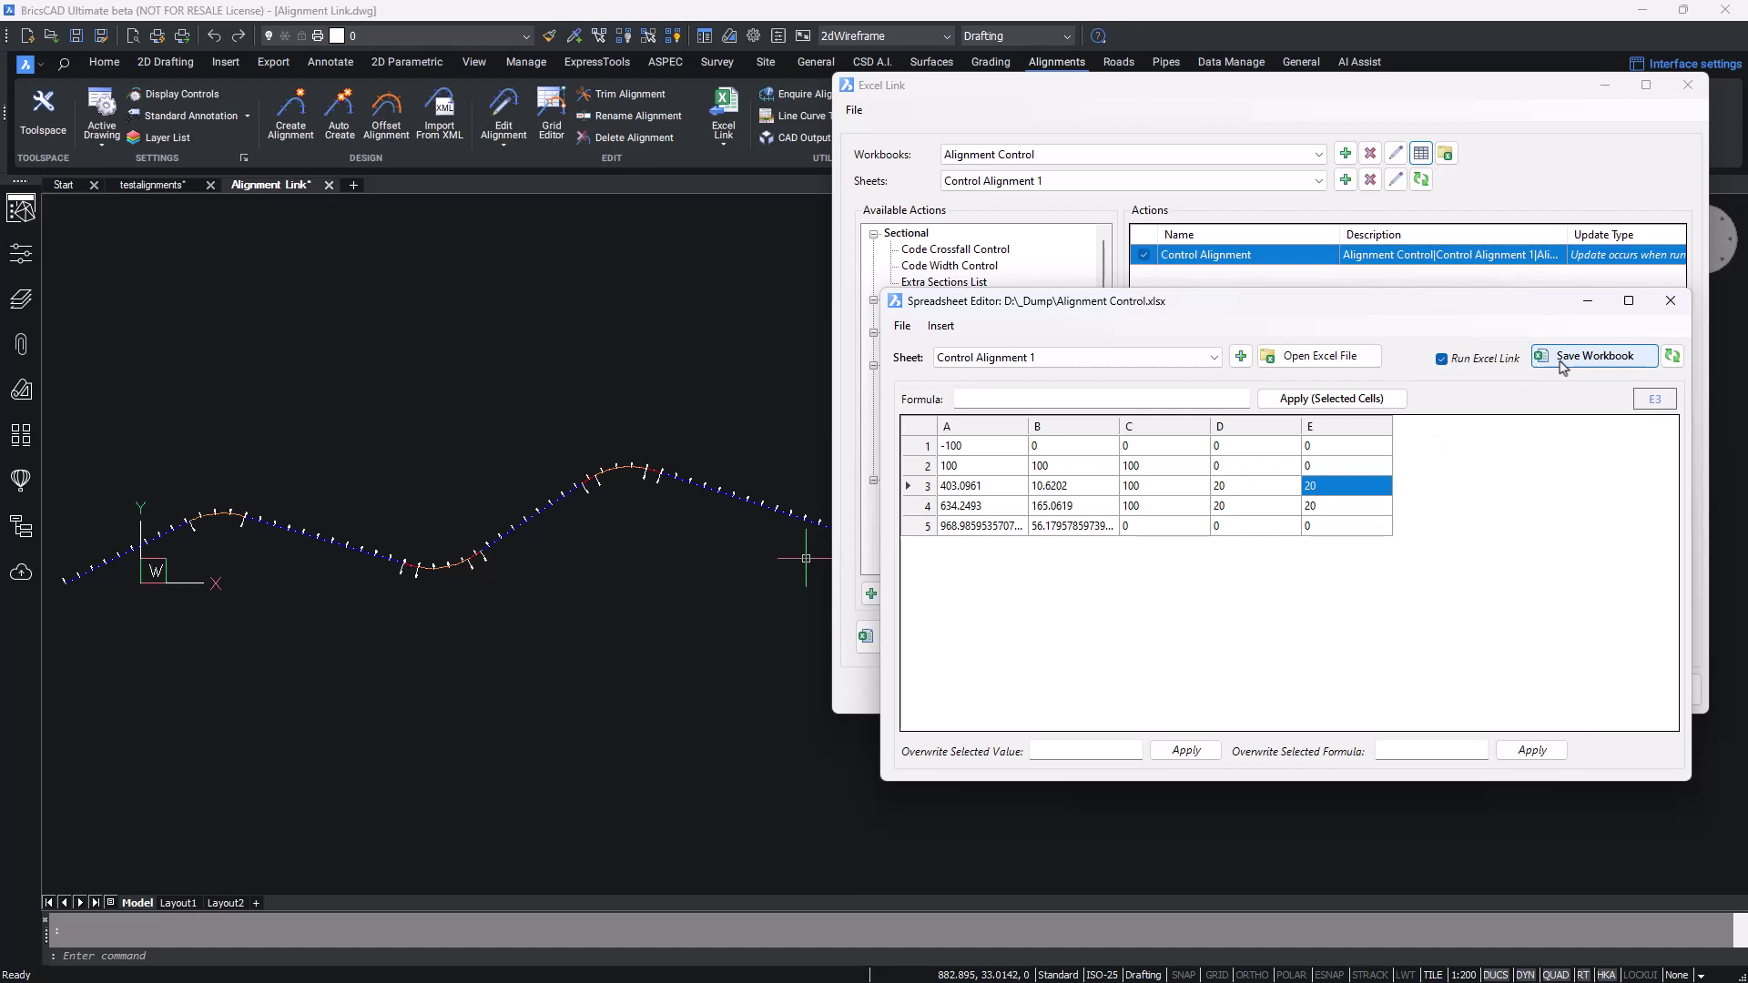
Open the workbook in Microsoft Excel, change A1 to -50 and save it
click(1296, 358)
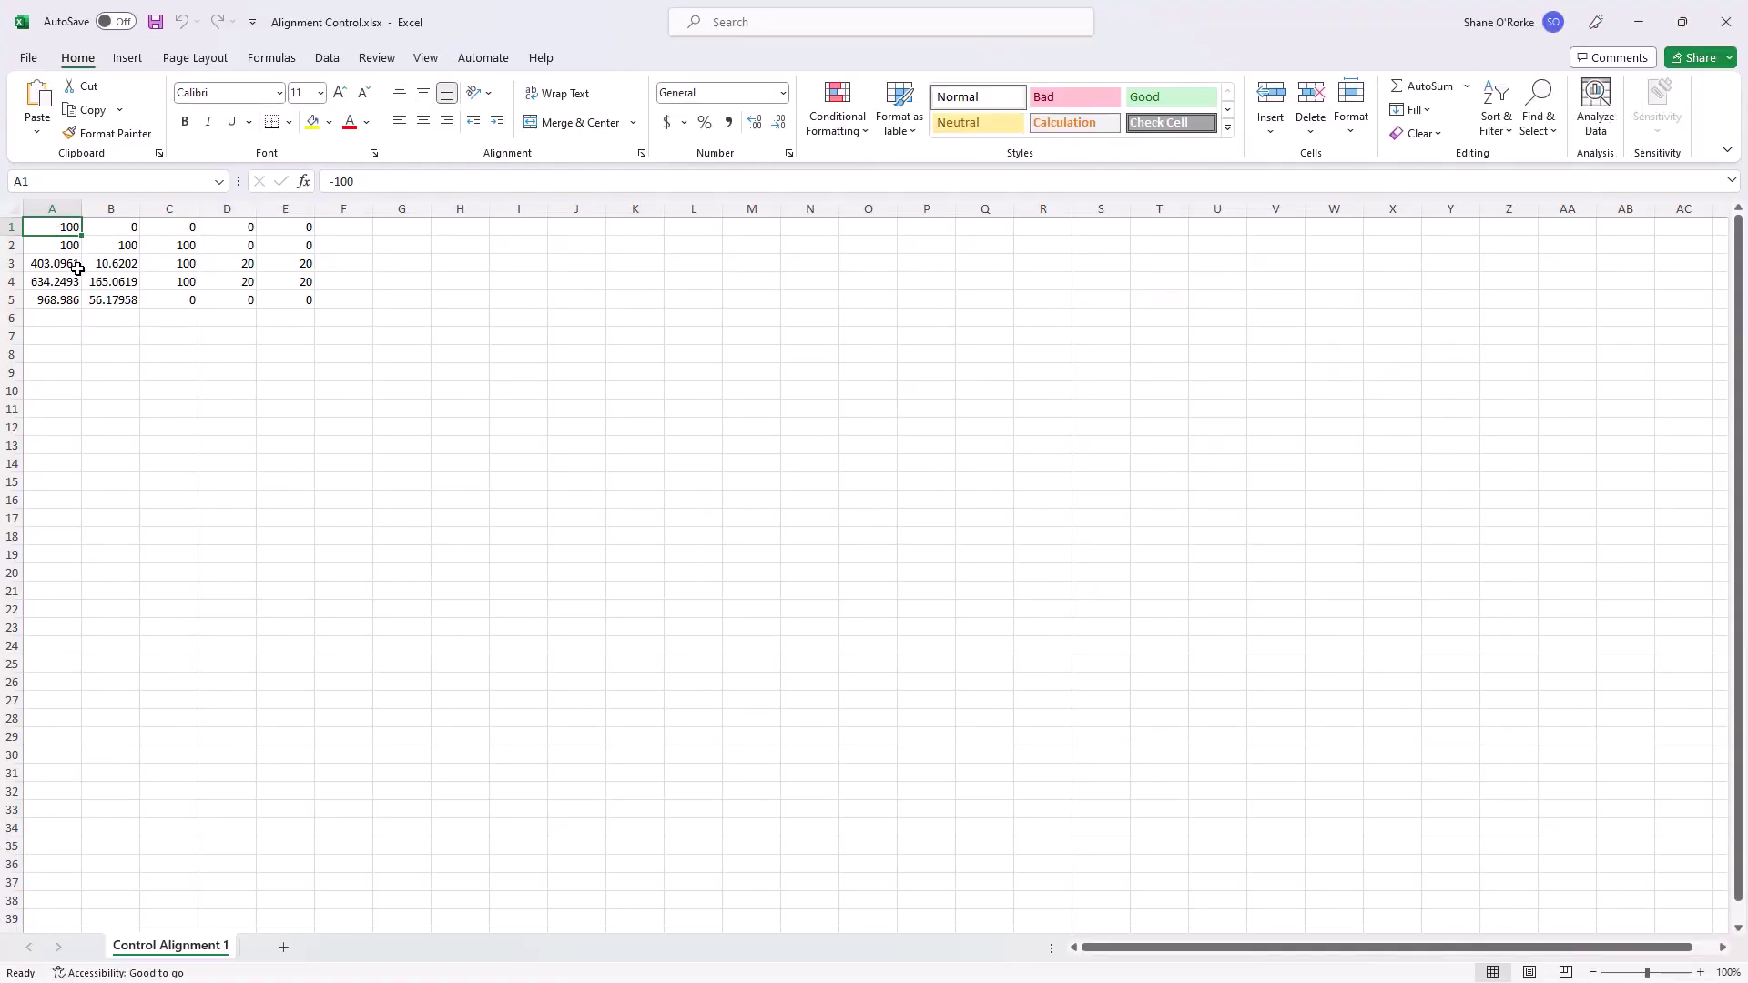
text(-50)
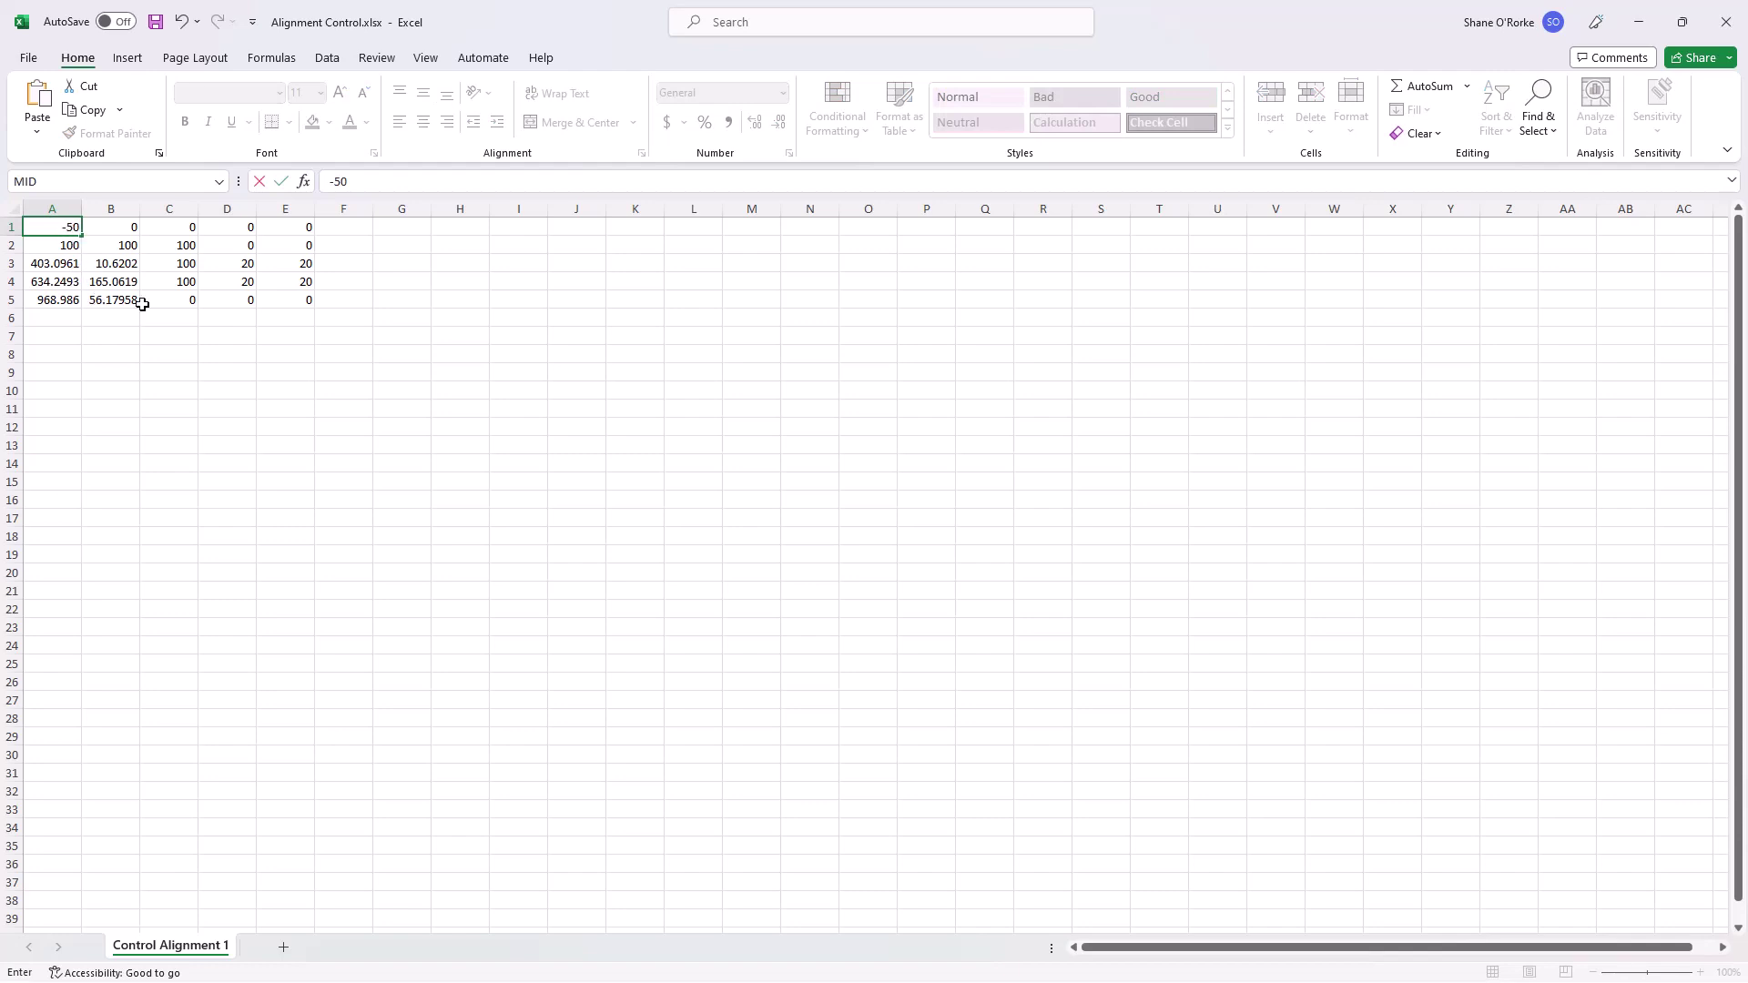
click(139, 303)
click(179, 373)
key(ctrl+s)
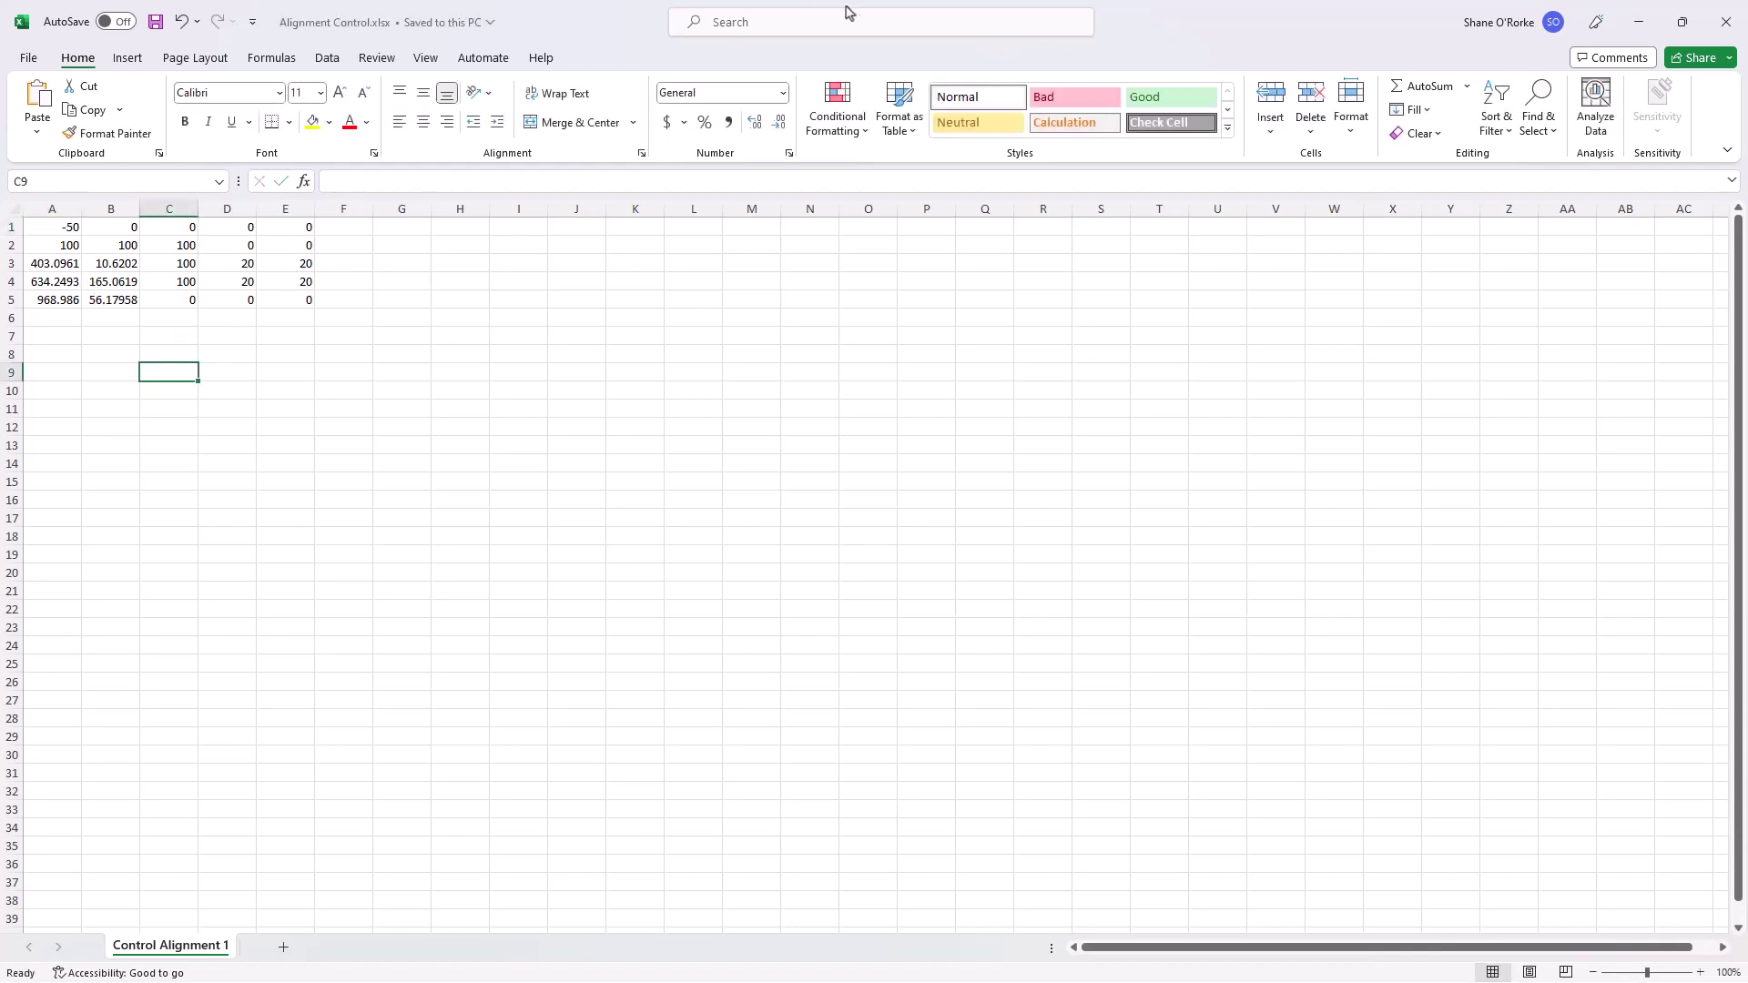
Close Excel and run Sync Excel Links to update the alignment
click(1726, 21)
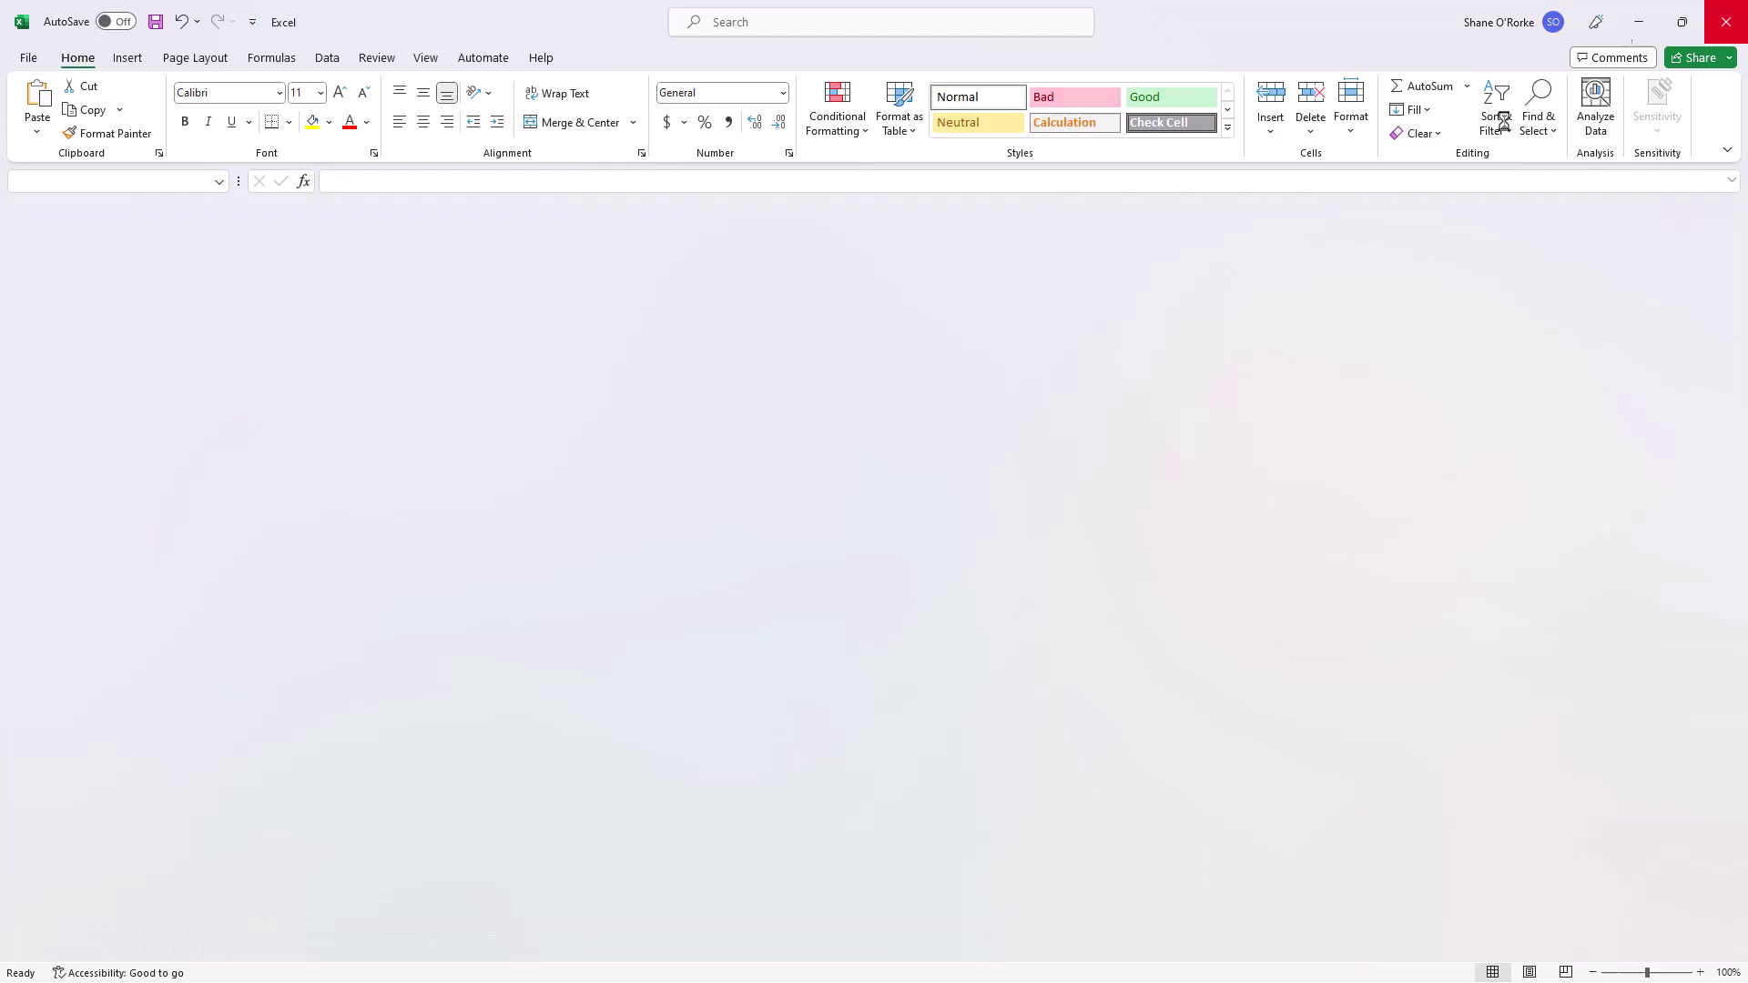
click(724, 143)
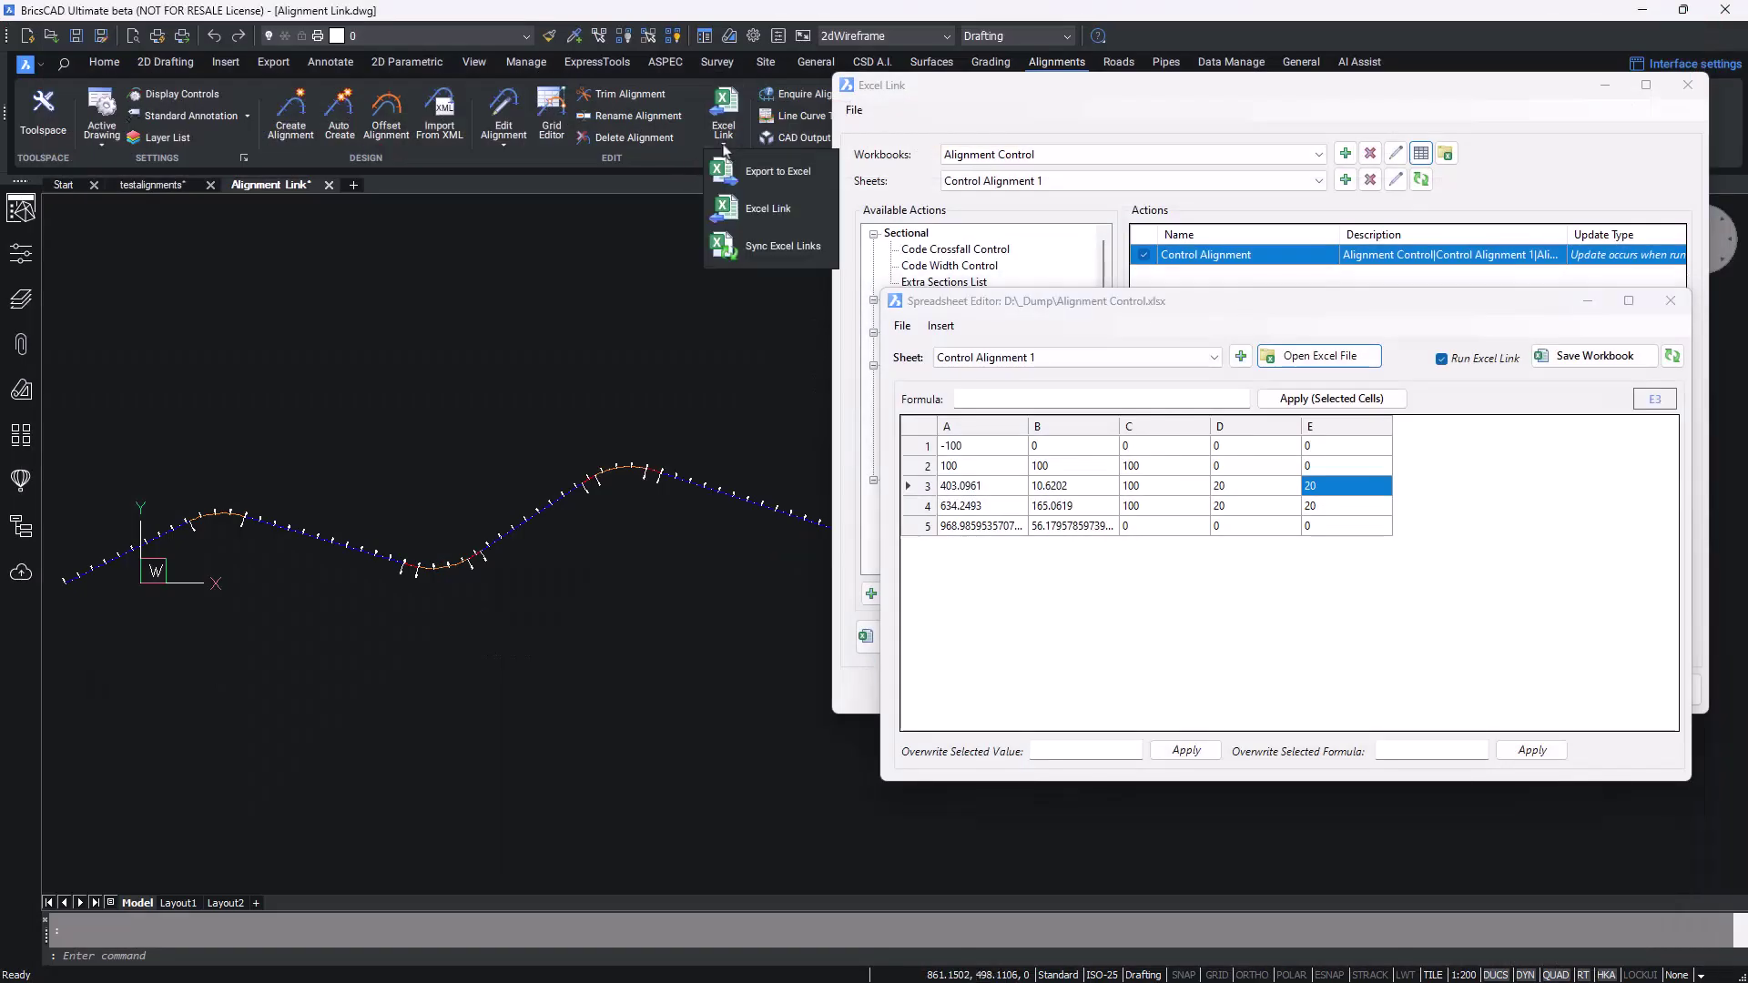
click(761, 251)
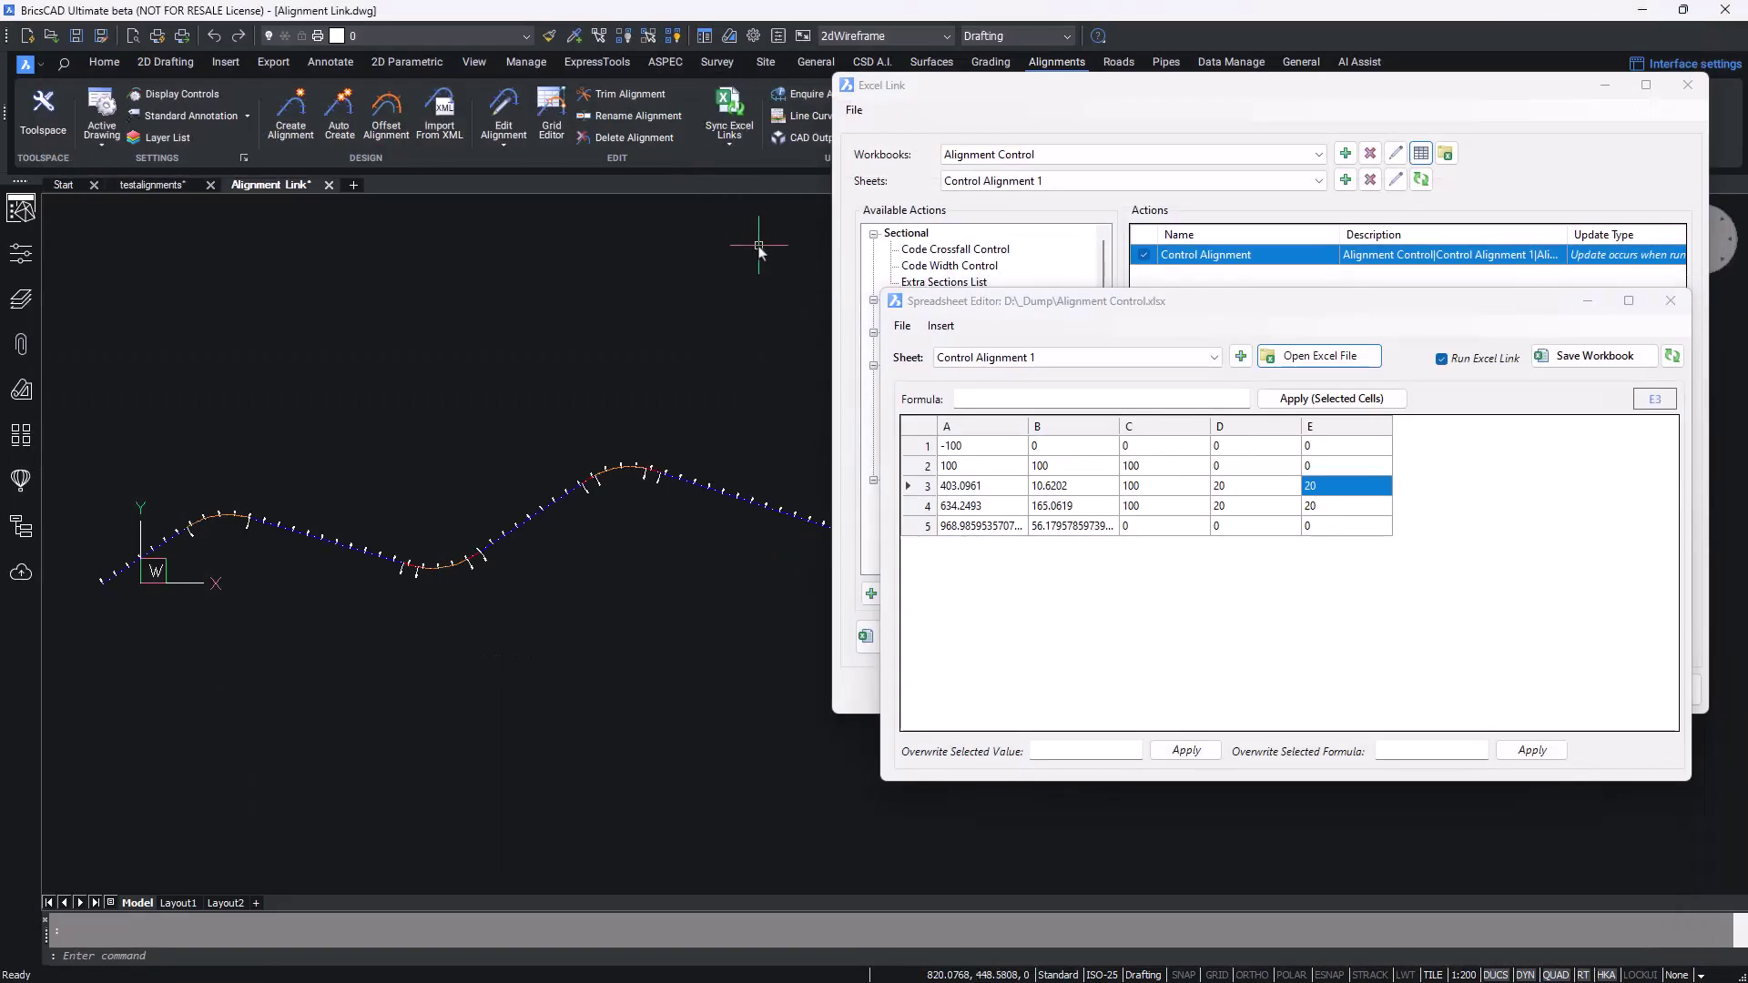